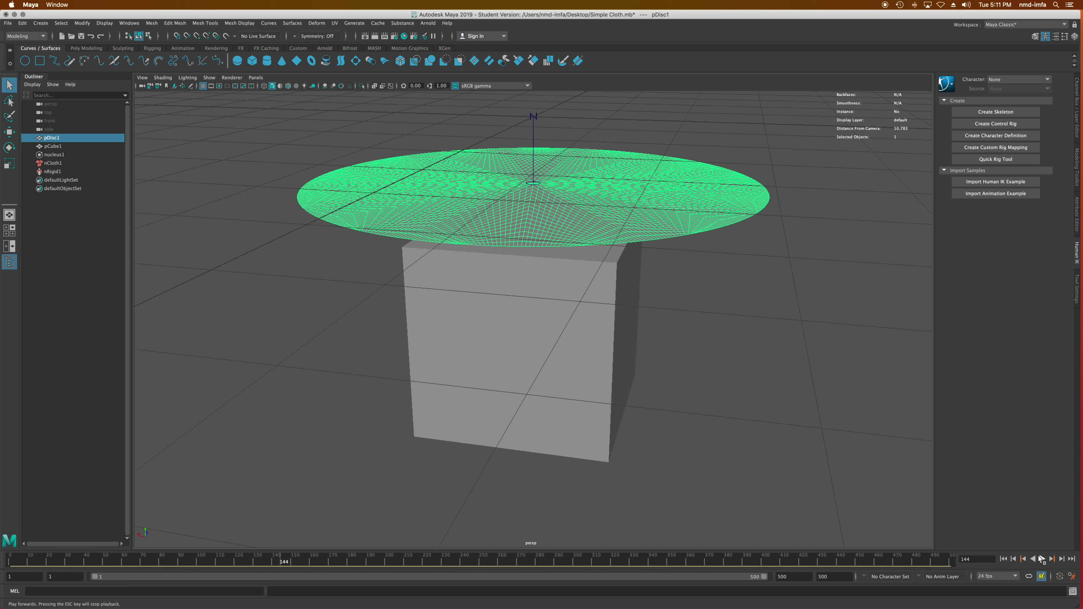
Replay the disc cloth simulation from the first frame, viewing the drape over the cube from a corner, and rewind
{"action": "left_click", "coordinate": [1042, 559]}
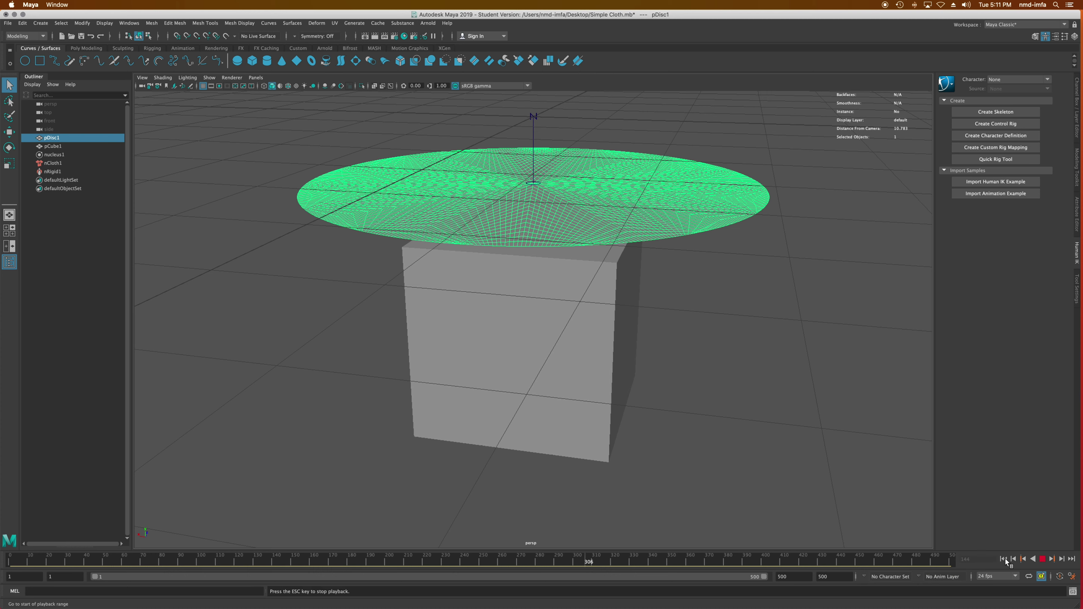
{"action": "left_click", "coordinate": [1042, 558]}
{"action": "left_click", "coordinate": [1002, 559]}
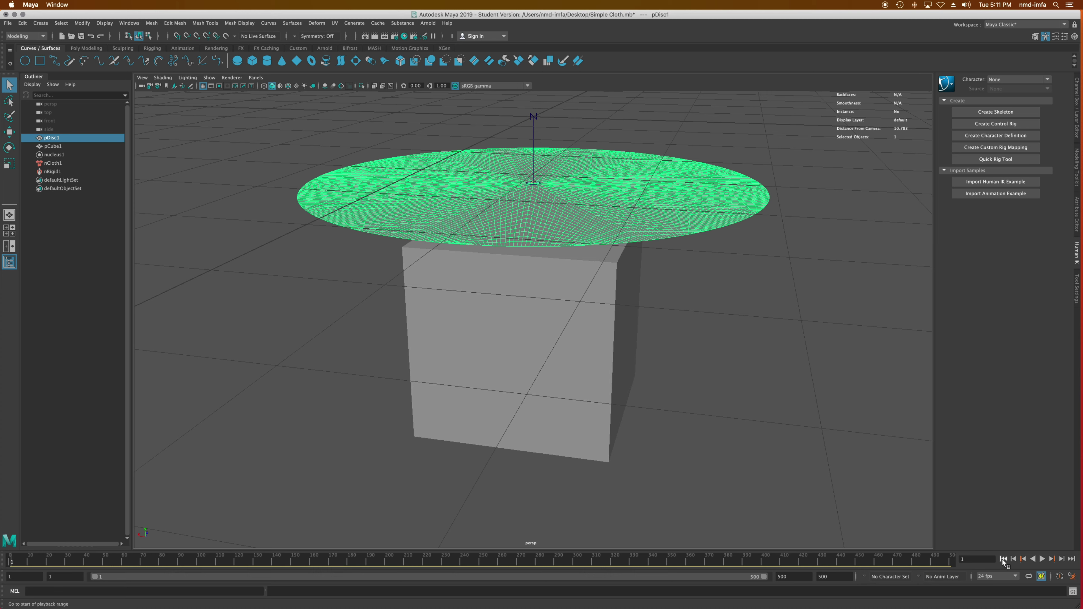
{"action": "left_click", "coordinate": [1041, 559]}
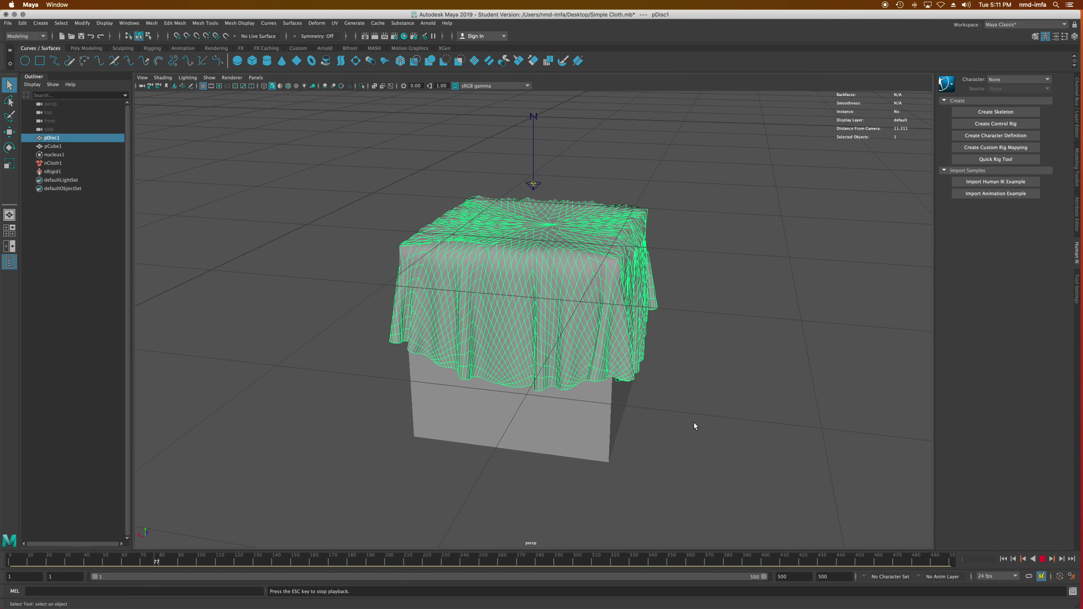
{"action": "left_click_drag", "start_coordinate": [693, 432], "coordinate": [653, 435], "text": "alt"}
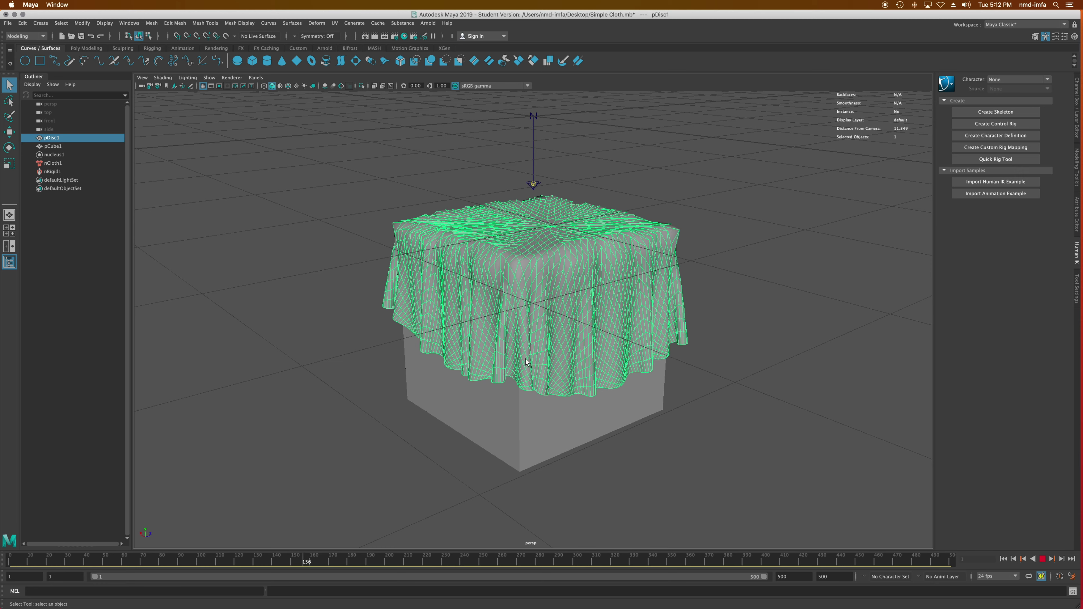
{"action": "left_click", "coordinate": [1042, 559]}
{"action": "left_click", "coordinate": [1003, 559]}
{"action": "left_click", "coordinate": [1042, 559]}
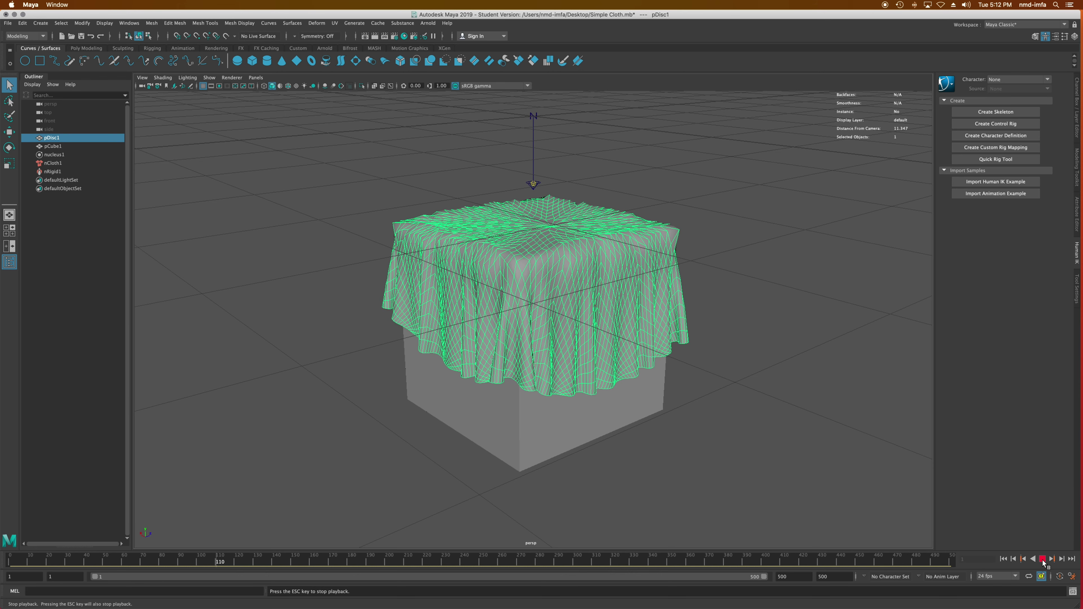
{"action": "left_click", "coordinate": [1042, 560]}
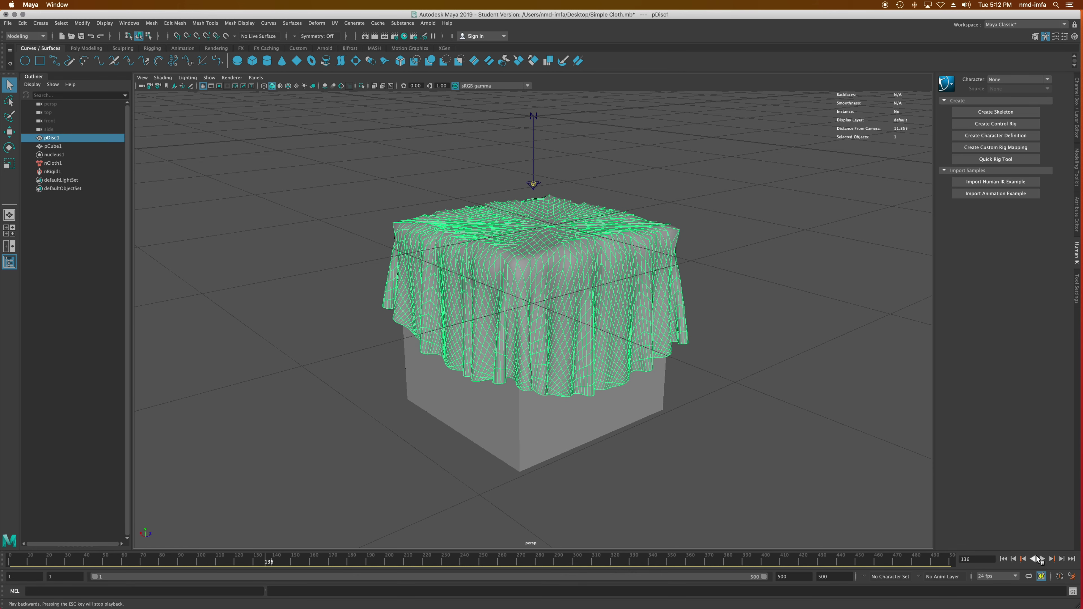
{"action": "left_click", "coordinate": [1003, 559]}
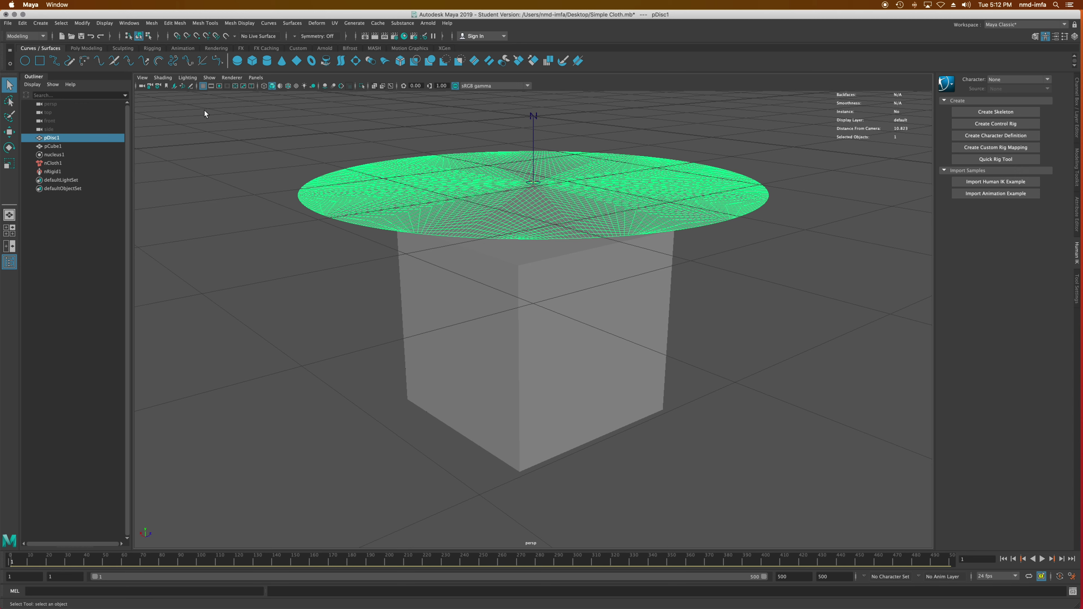
Start a new empty scene in place of the finished Simple Cloth scene
{"action": "left_click", "coordinate": [6, 25]}
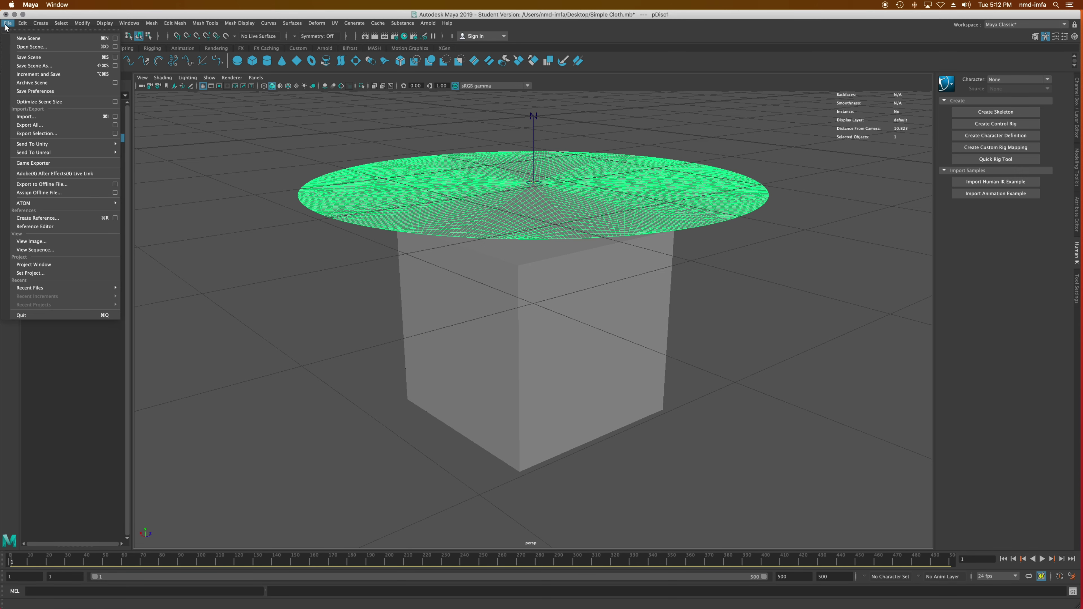
{"action": "left_click", "coordinate": [17, 38]}
{"action": "left_click", "coordinate": [535, 313]}
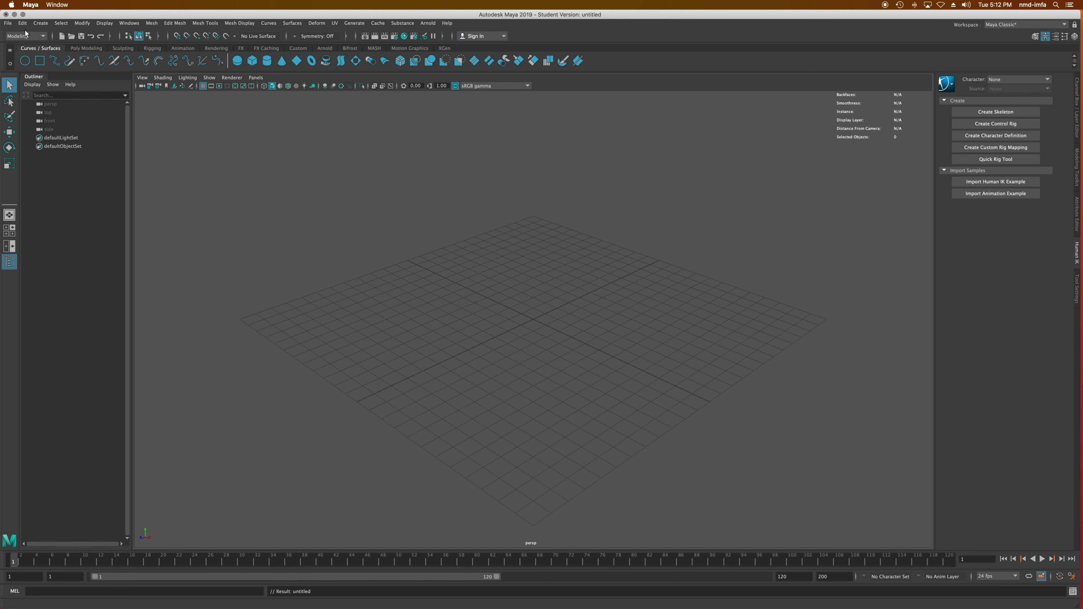
Switch the menu set from Modeling to FX and make the polygon modeling tools available
{"action": "left_click", "coordinate": [41, 36]}
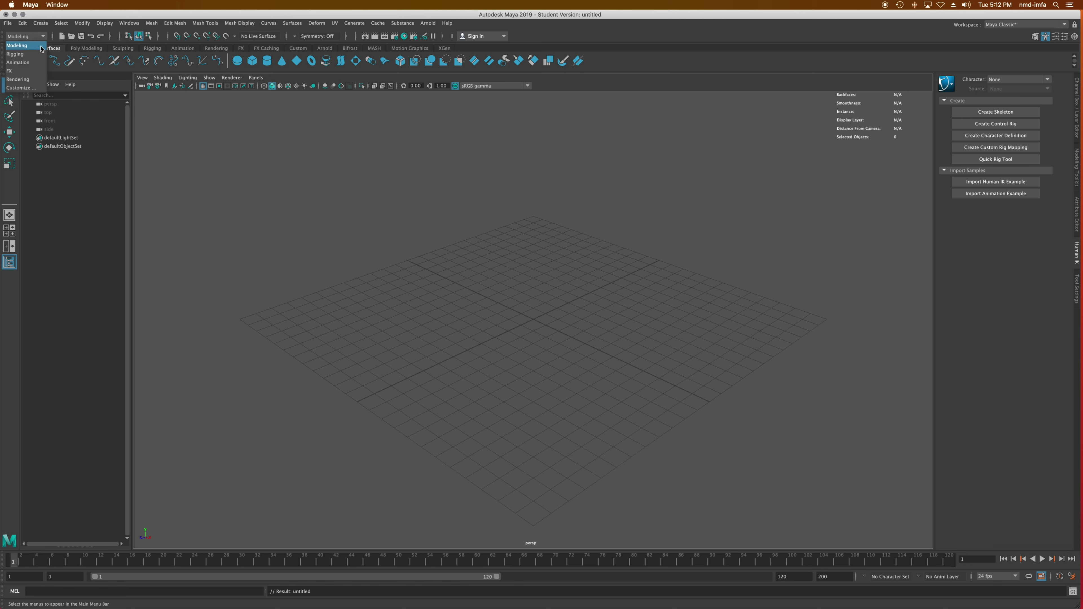
{"action": "left_click", "coordinate": [25, 72]}
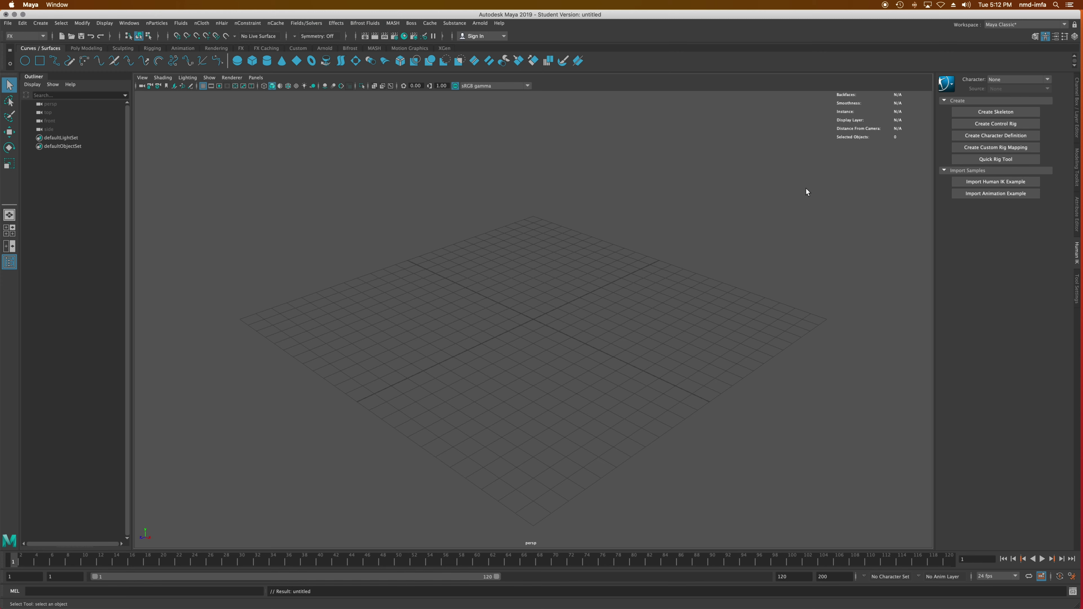
{"action": "left_click", "coordinate": [1031, 24]}
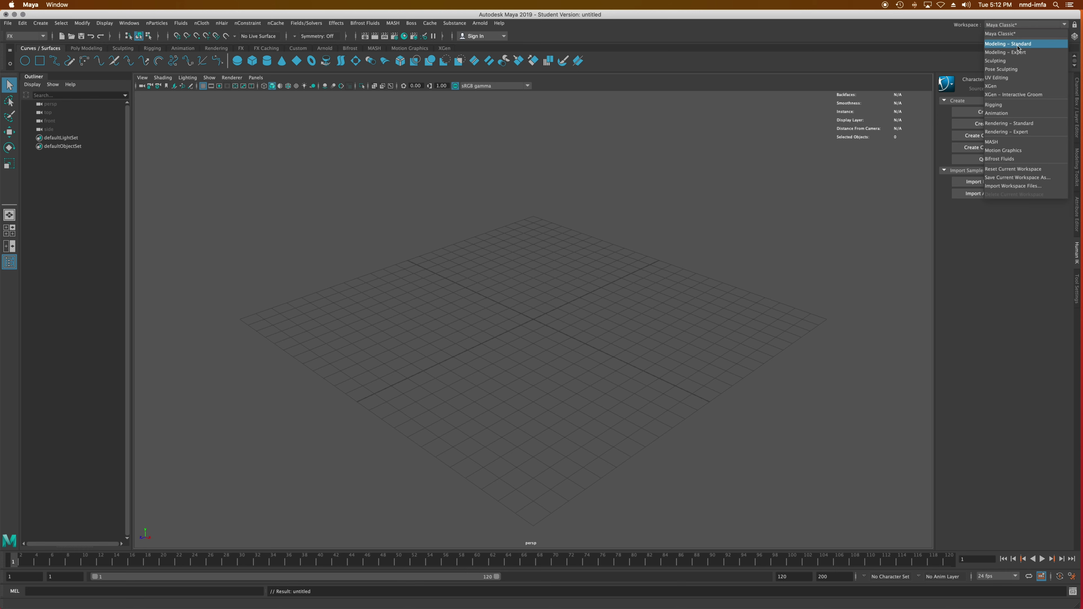
{"action": "left_click", "coordinate": [934, 37]}
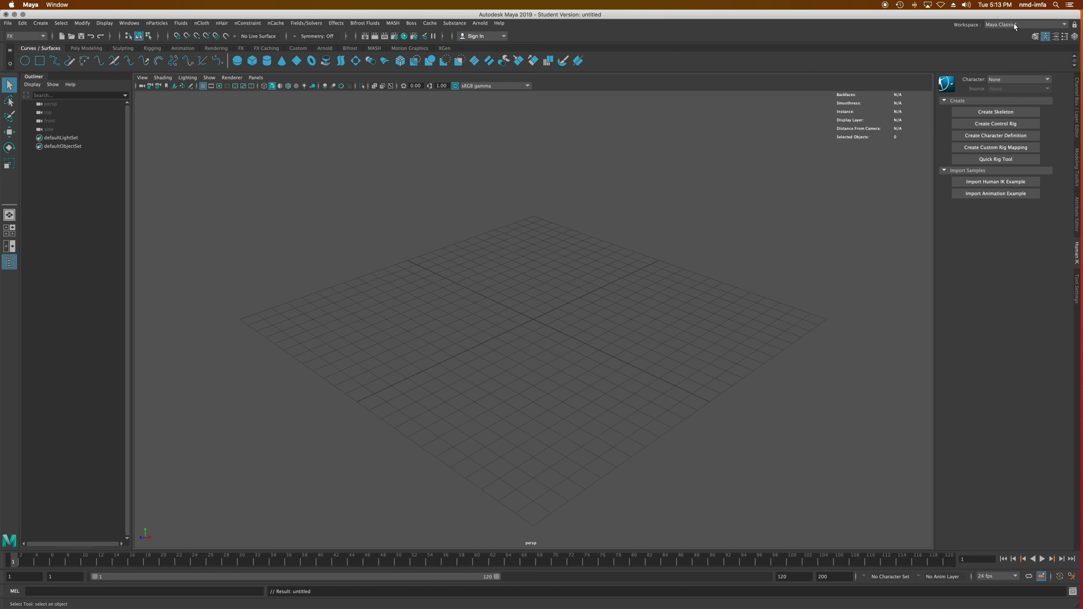
{"action": "left_click", "coordinate": [16, 37]}
{"action": "left_click", "coordinate": [19, 74]}
{"action": "left_click", "coordinate": [95, 49]}
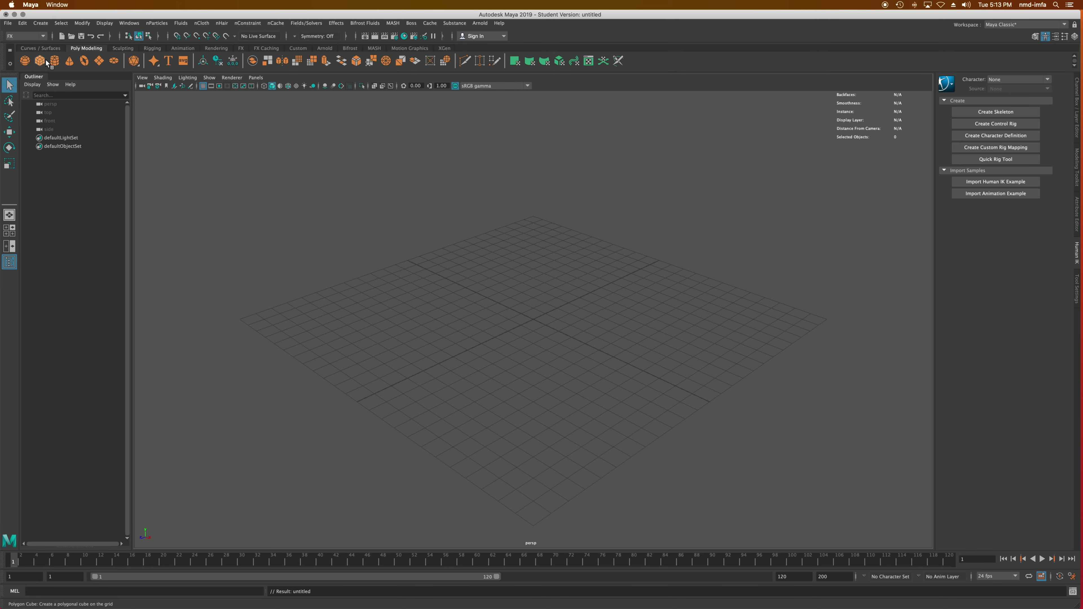
{"action": "left_click", "coordinate": [114, 61]}
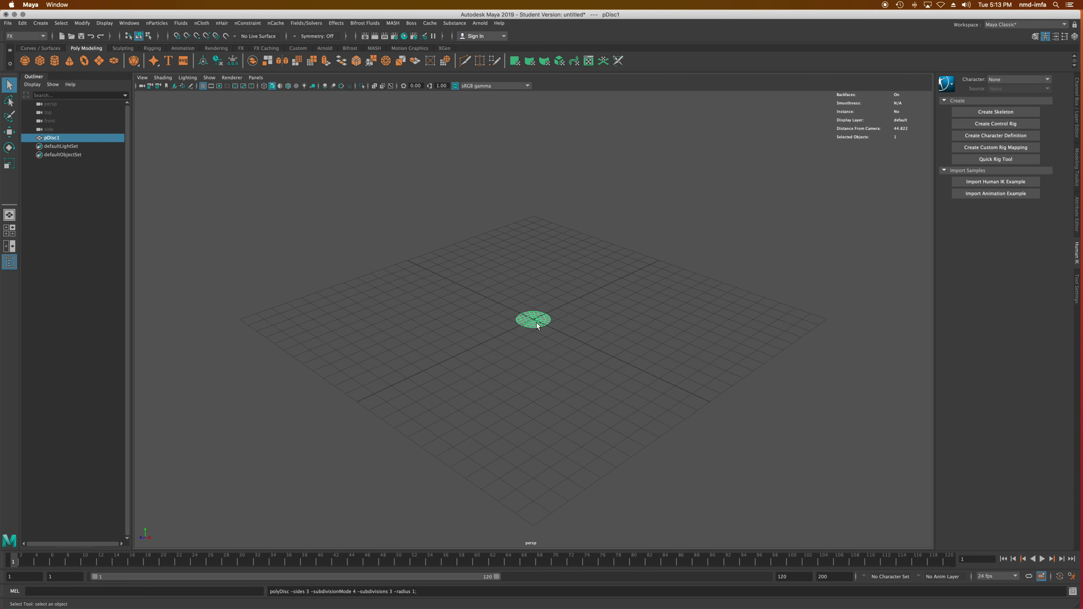
{"action": "key", "text": "r"}
{"action": "left_click_drag", "start_coordinate": [533, 320], "coordinate": [704, 285]}
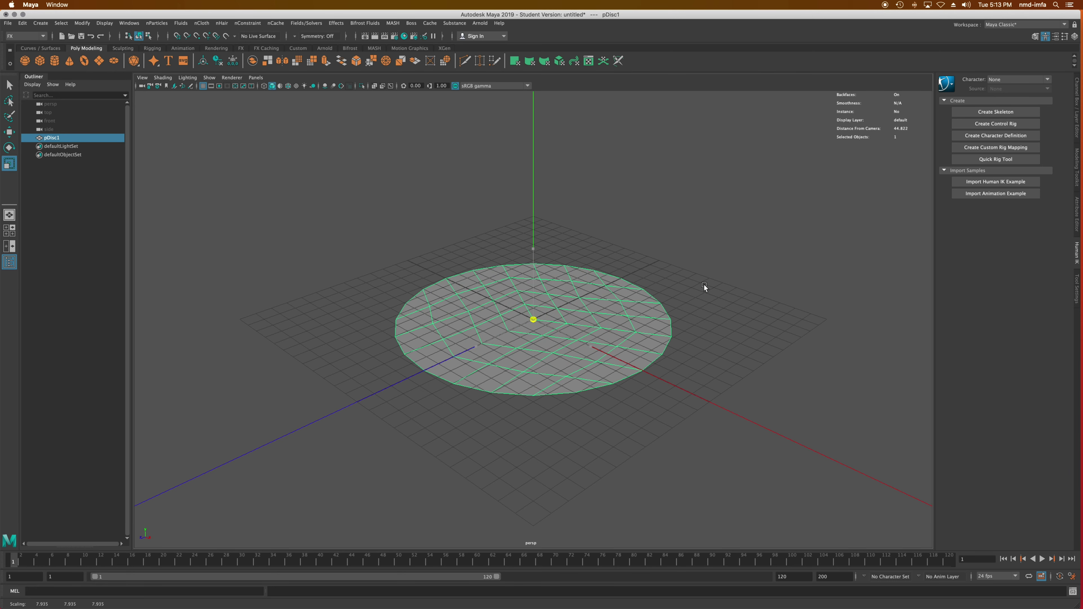
{"action": "mouse_move", "coordinate": [632, 325]}
{"action": "left_mouse_down", "text": "alt"}
{"action": "mouse_move", "coordinate": [629, 308]}
{"action": "mouse_move", "coordinate": [613, 329]}
{"action": "left_mouse_up", "text": "alt"}
{"action": "key", "text": "Delete"}
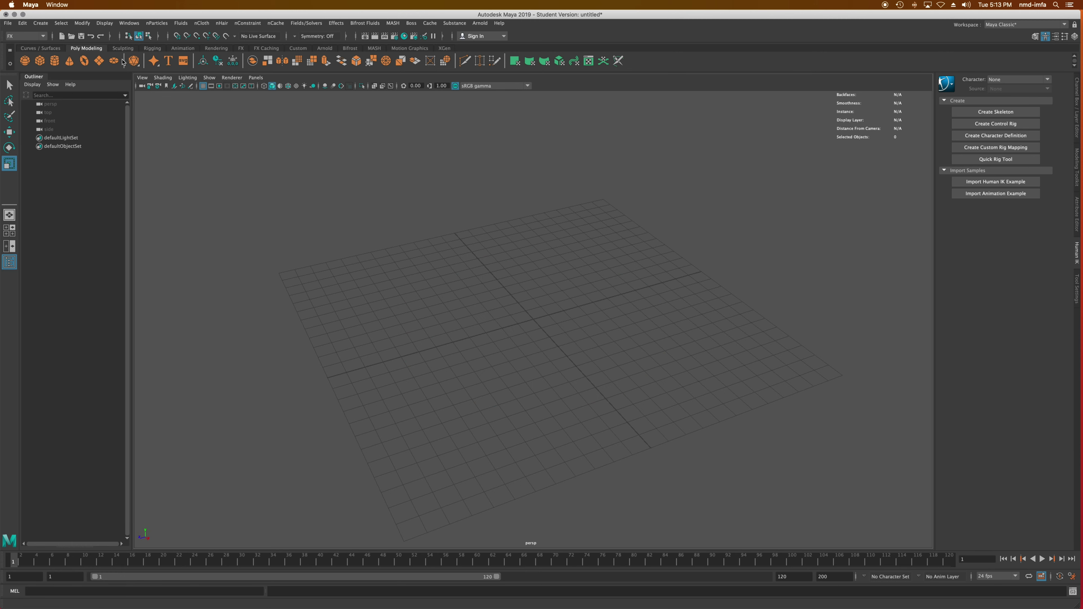
Create a polygon plane scaled to nearly cover the grid, with its width and height subdivisions set to 50
{"action": "left_click", "coordinate": [99, 60]}
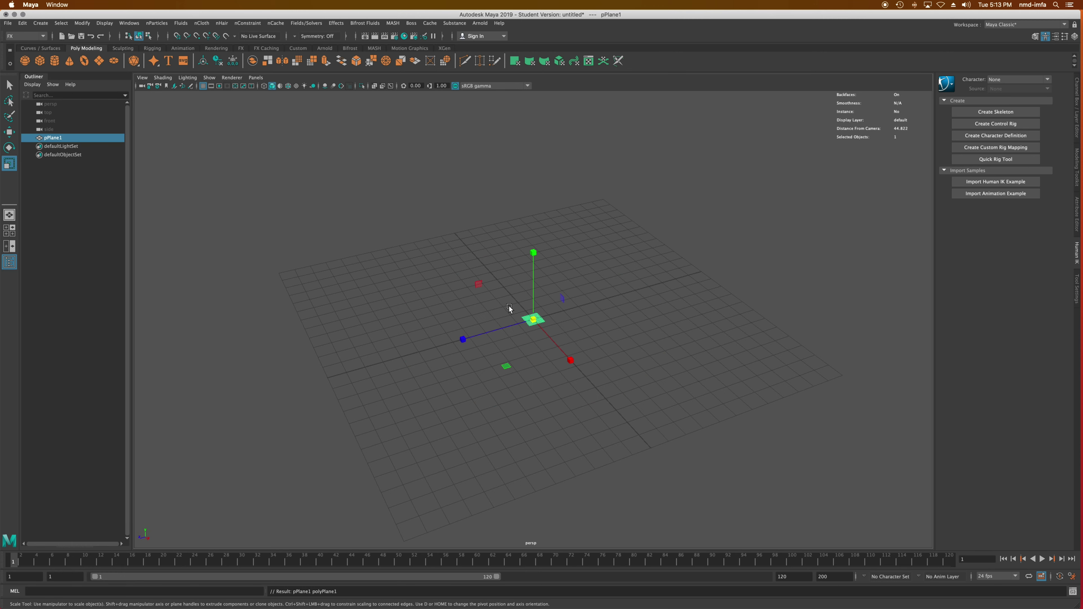
{"action": "left_click_drag", "start_coordinate": [539, 324], "coordinate": [664, 323]}
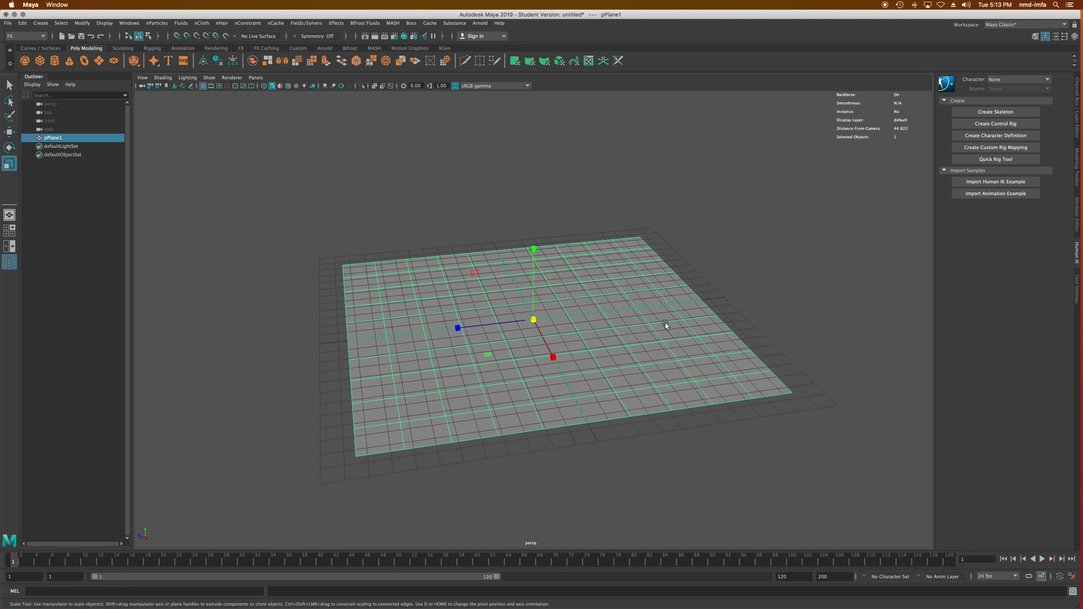
{"action": "left_click", "coordinate": [1077, 209]}
{"action": "left_click", "coordinate": [965, 93]}
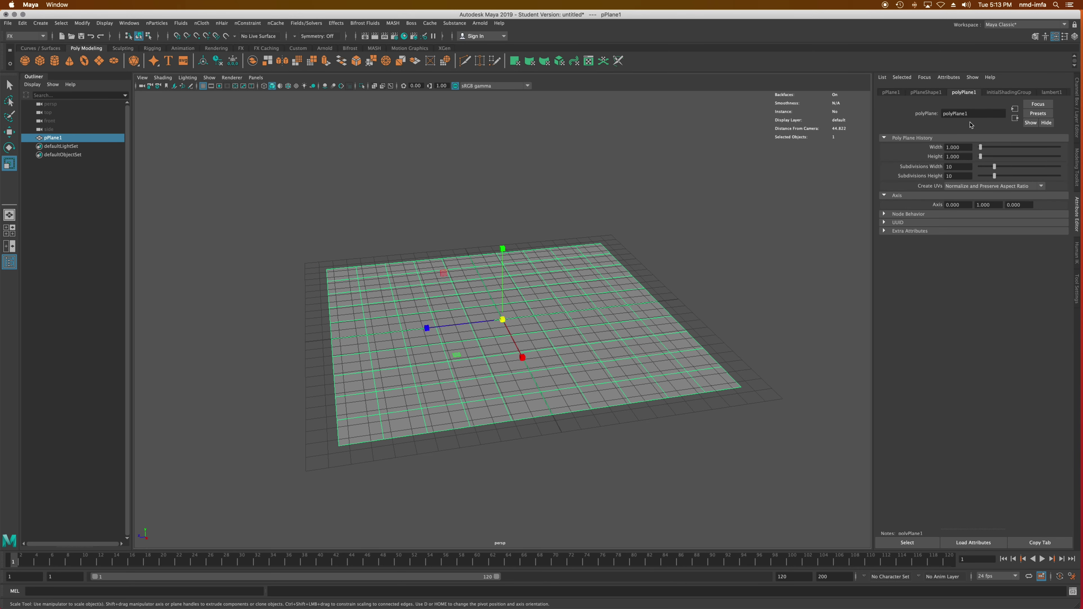
{"action": "left_click_drag", "start_coordinate": [1017, 166], "coordinate": [1065, 176]}
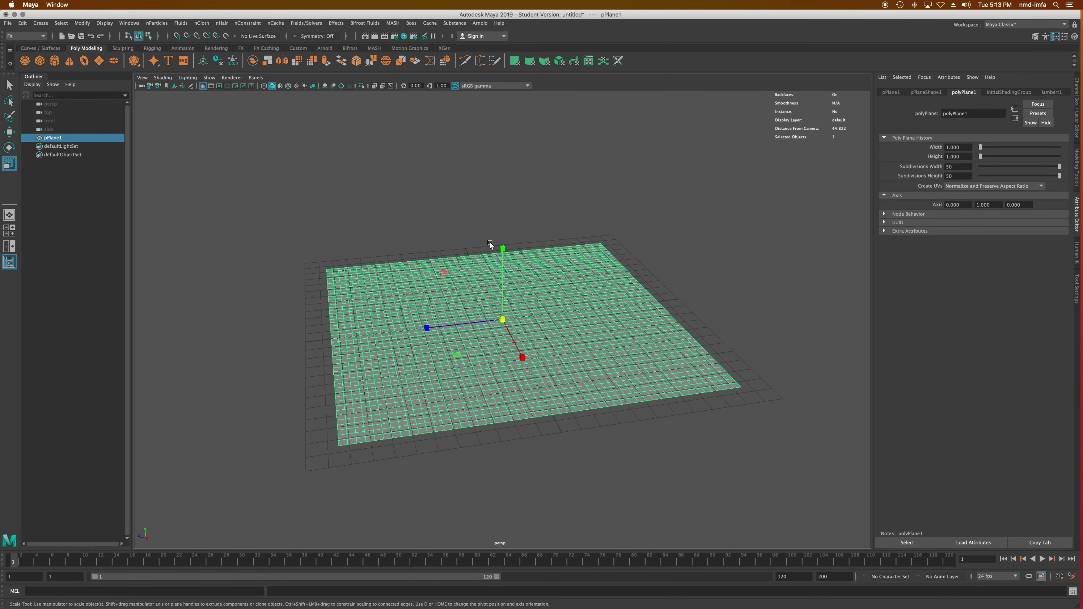
{"action": "left_click_drag", "start_coordinate": [445, 298], "coordinate": [465, 315], "text": "alt"}
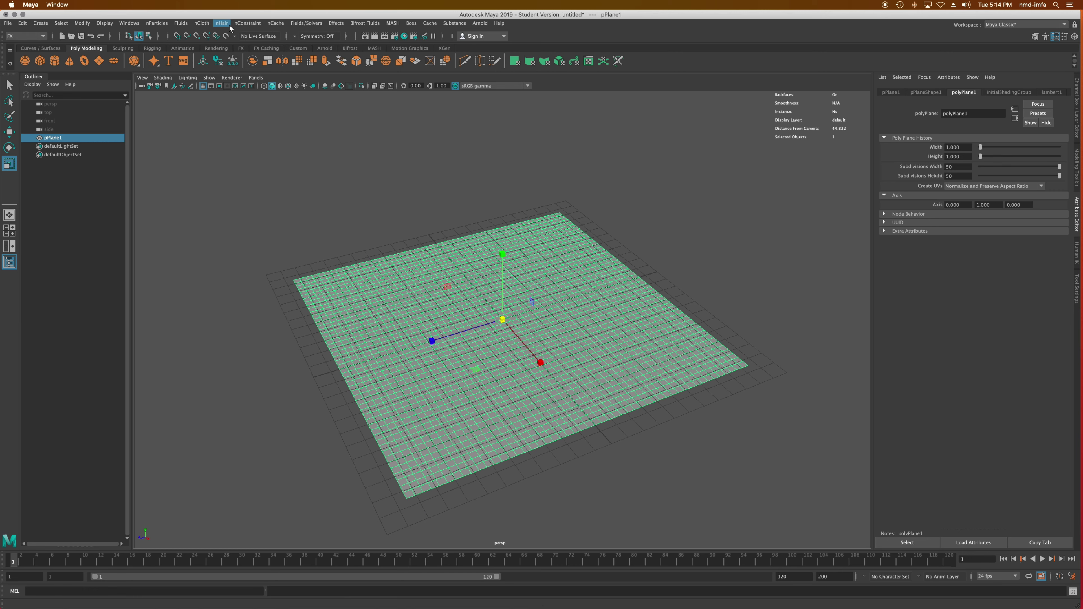
Turn the plane into an nCloth object and raise it about 7.6 units above the grid
{"action": "left_click", "coordinate": [201, 23]}
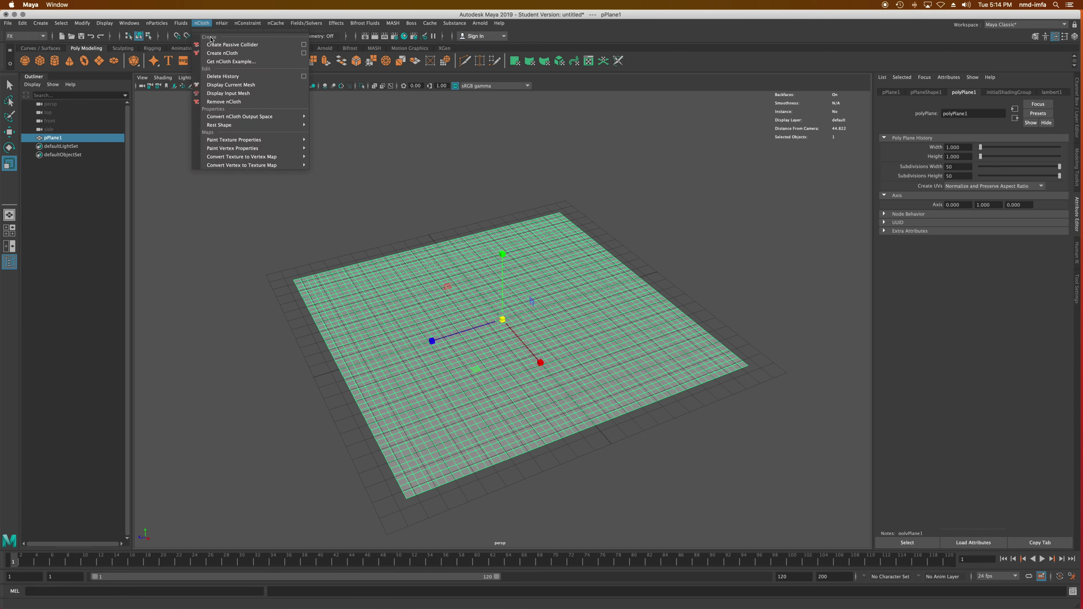
{"action": "left_click", "coordinate": [215, 53]}
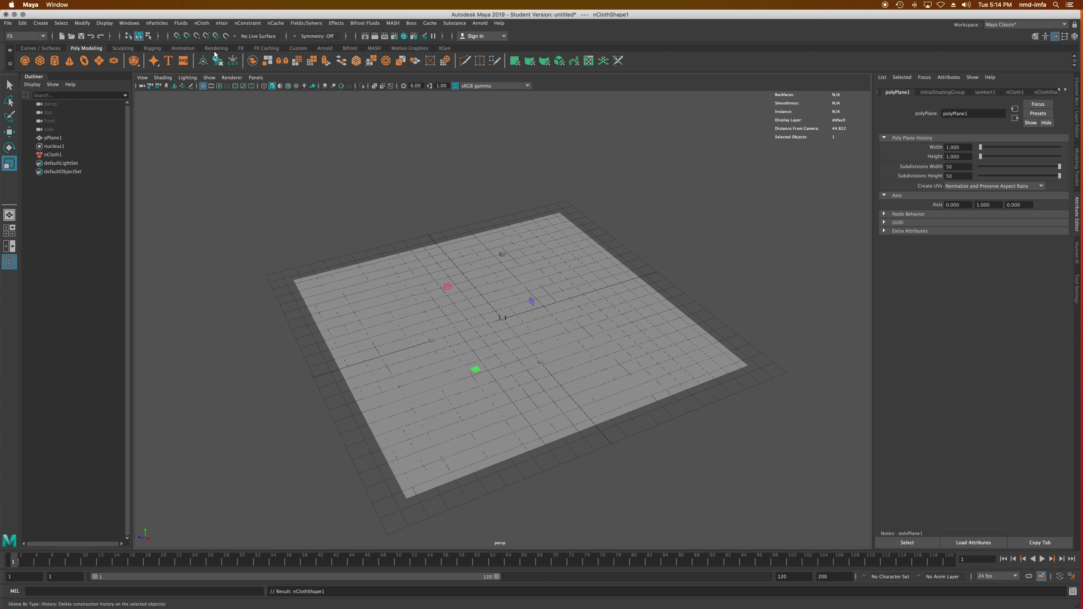
{"action": "mouse_move", "coordinate": [493, 319]}
{"action": "left_mouse_down", "text": "alt"}
{"action": "mouse_move", "coordinate": [496, 297]}
{"action": "mouse_move", "coordinate": [490, 314]}
{"action": "left_mouse_up", "text": "alt"}
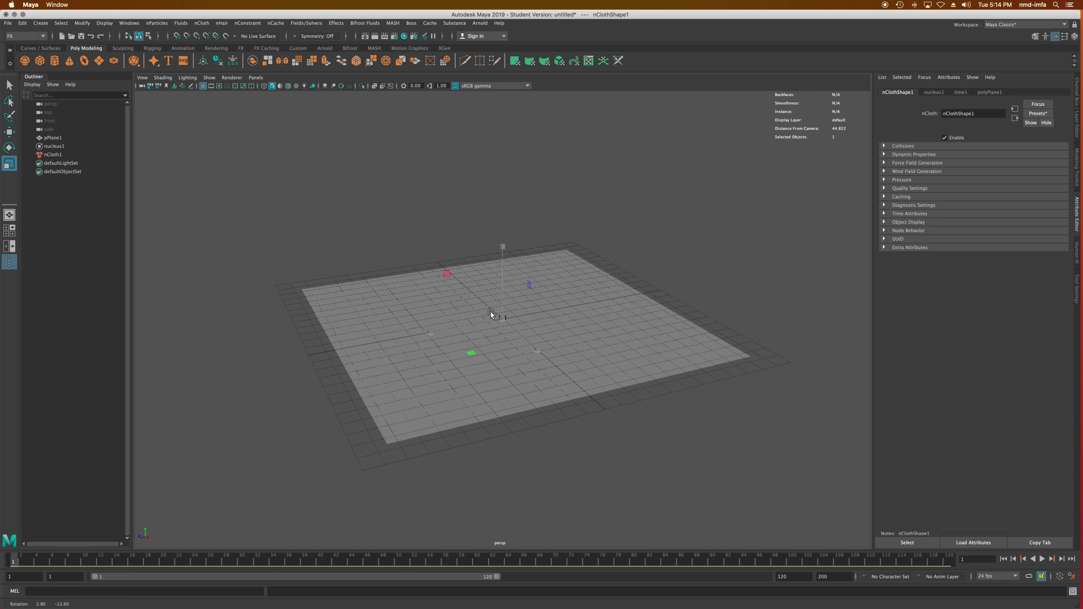
{"action": "key", "text": "w"}
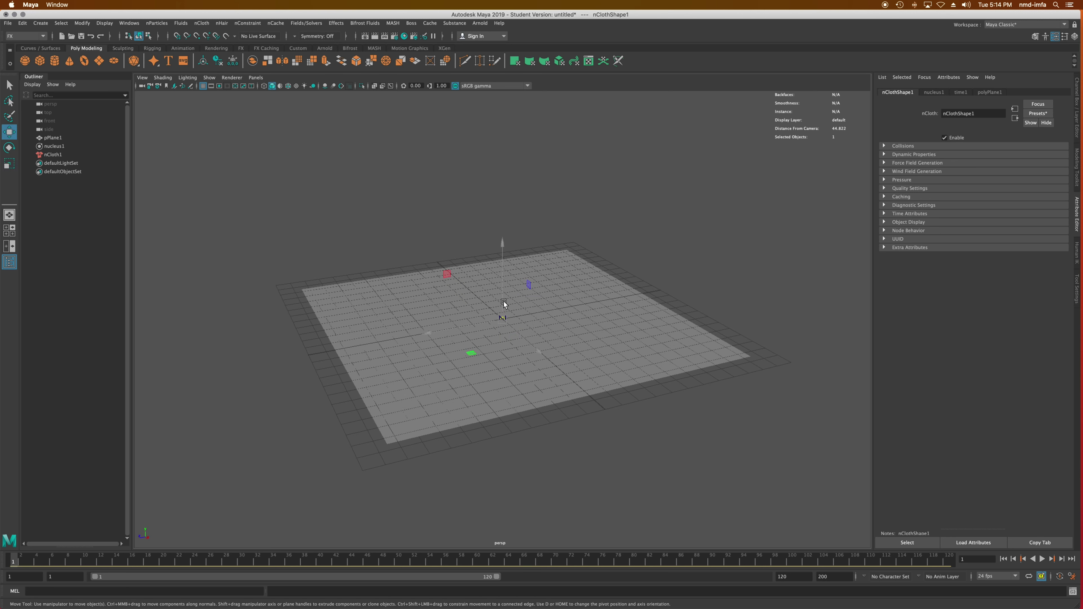
{"action": "left_click", "coordinate": [502, 300]}
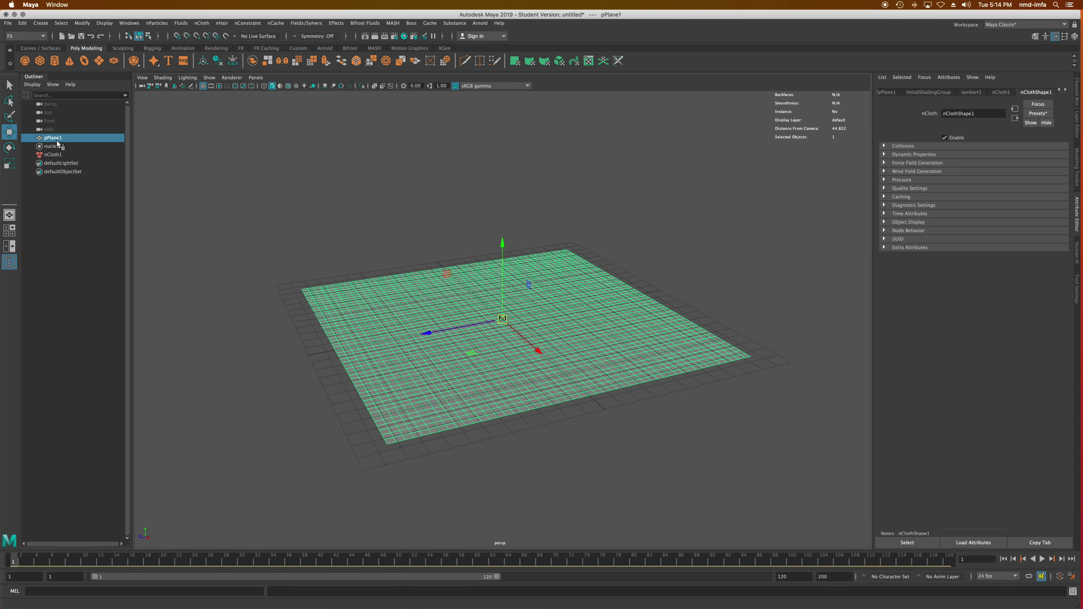
{"action": "left_click_drag", "start_coordinate": [502, 246], "coordinate": [536, 147]}
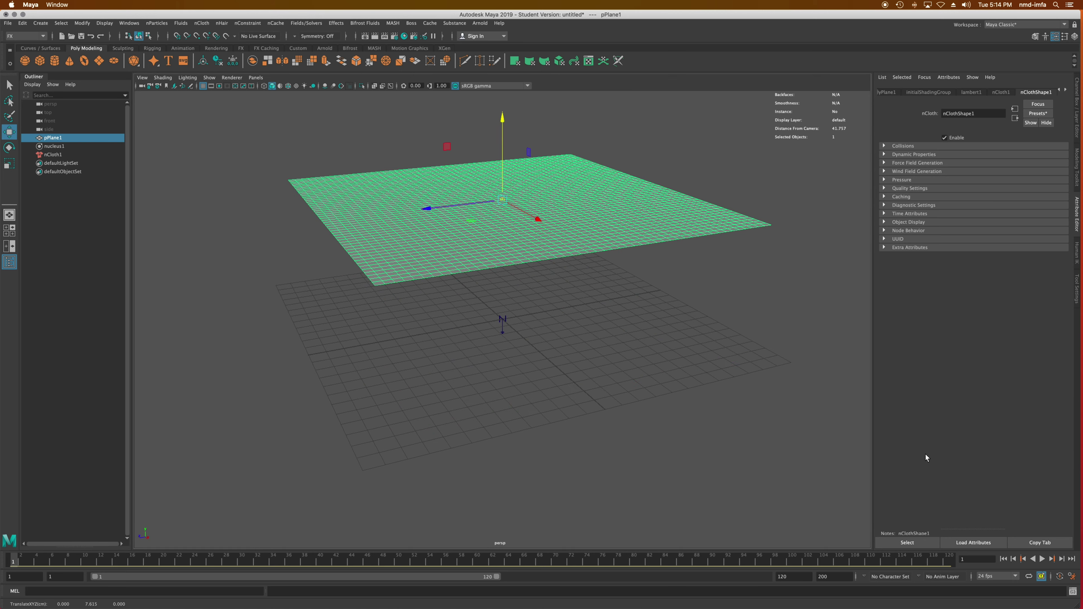
Play the simulation to check how the cloth plane falls, and return to the first frame
{"action": "left_click", "coordinate": [1042, 559]}
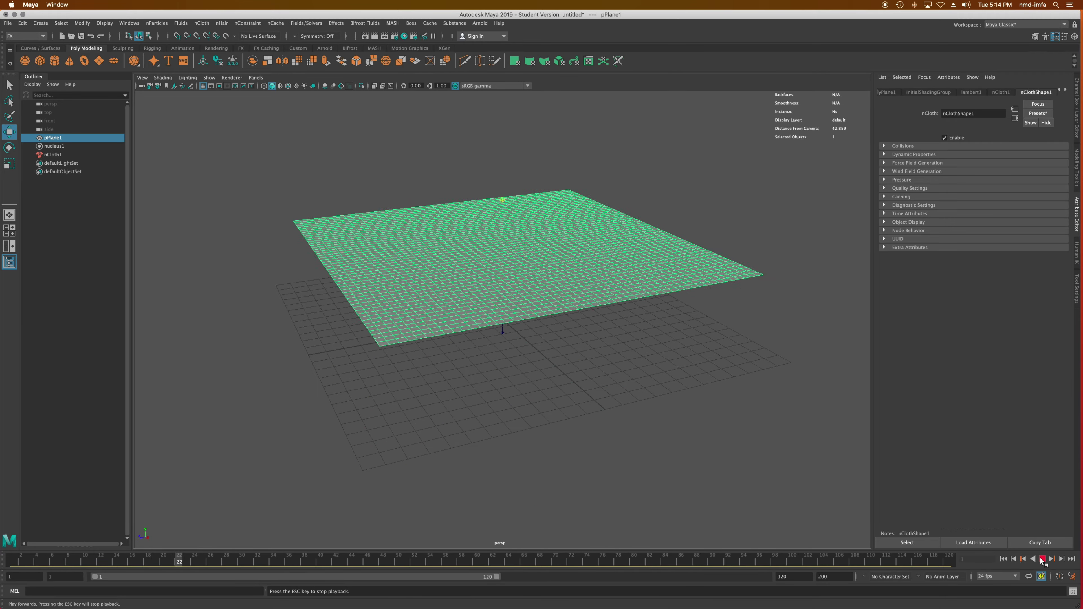
{"action": "left_click", "coordinate": [1042, 559]}
{"action": "left_click", "coordinate": [1005, 559]}
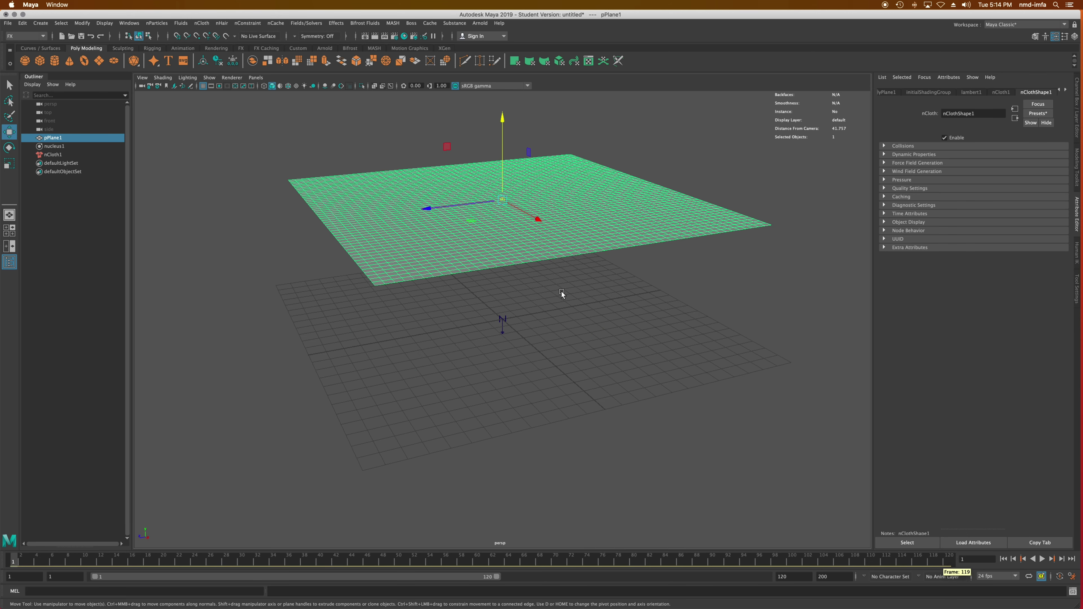
Create a polygon cube at the origin and scale it up uniformly to sit large beneath the cloth plane
{"action": "left_click", "coordinate": [38, 63]}
{"action": "key", "text": "r"}
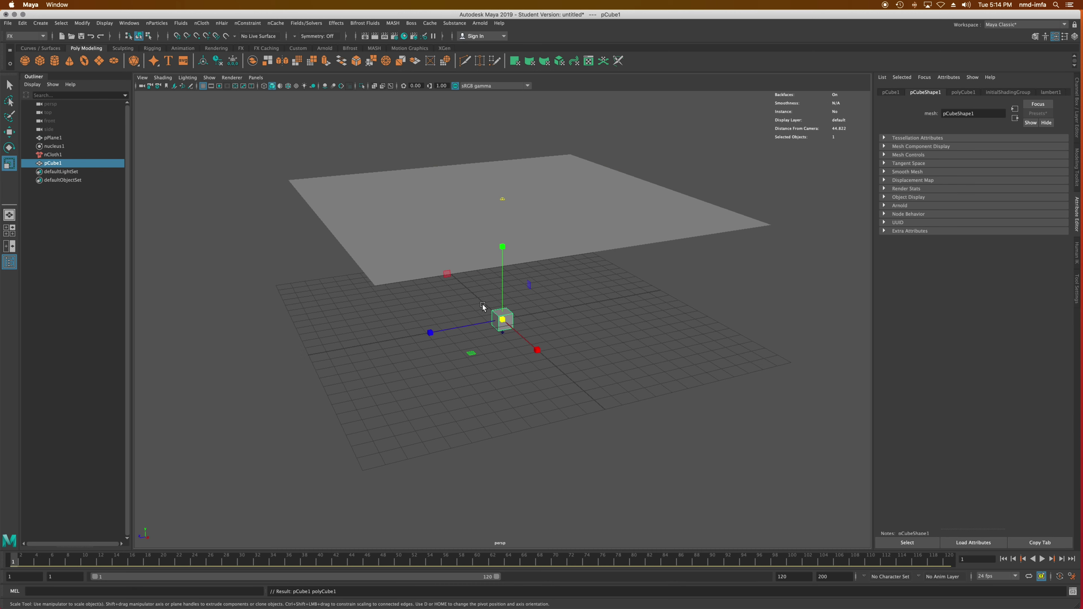
{"action": "middle_click_drag", "start_coordinate": [474, 295], "coordinate": [599, 305]}
{"action": "mouse_move", "coordinate": [600, 304]}
{"action": "left_mouse_down", "text": "alt"}
{"action": "mouse_move", "coordinate": [590, 293]}
{"action": "mouse_move", "coordinate": [595, 305]}
{"action": "left_mouse_up", "text": "alt"}
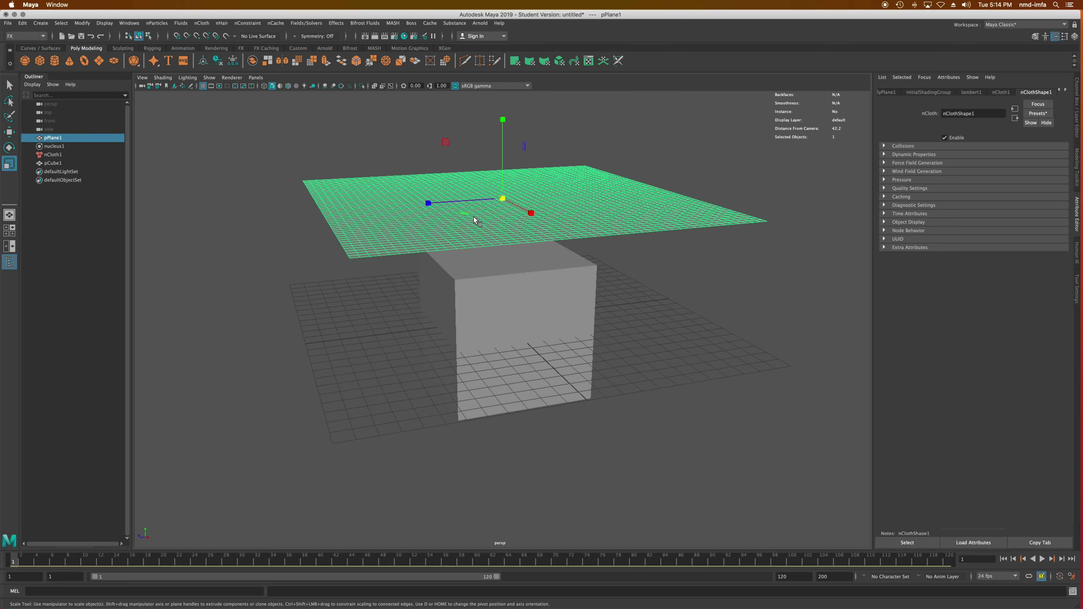
Play the simulation with the cube in place to test whether the cloth plane collides with it
{"action": "left_click", "coordinate": [472, 220]}
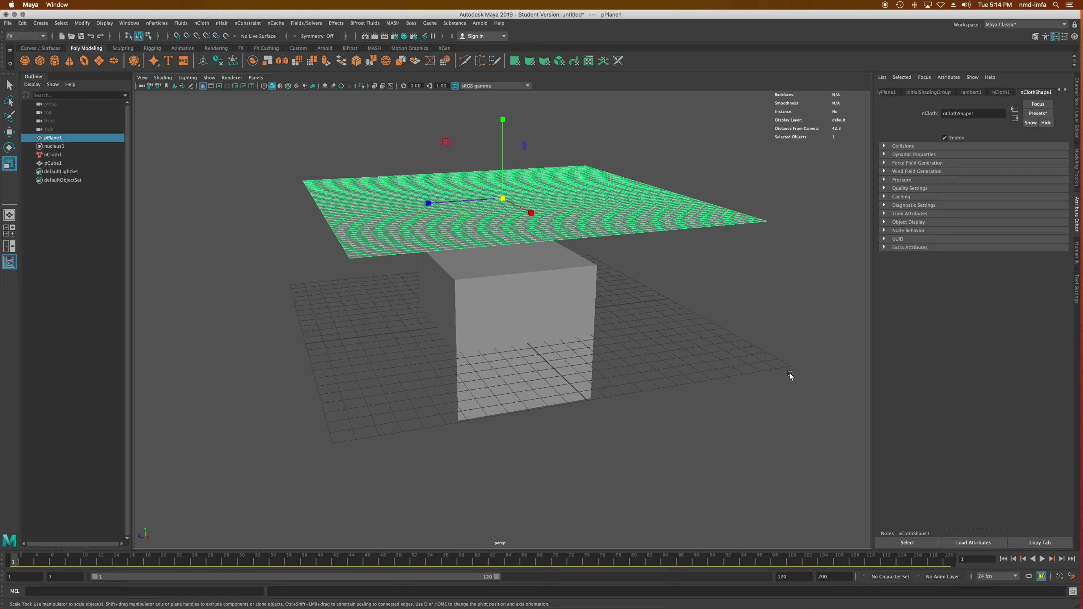
{"action": "left_click", "coordinate": [1042, 559]}
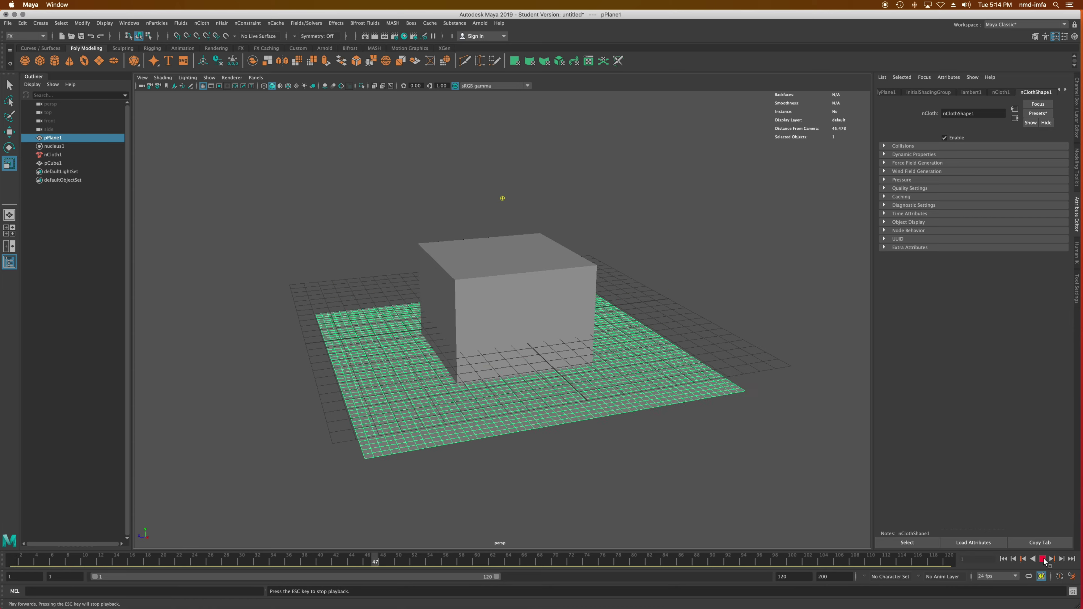
{"action": "left_click", "coordinate": [1041, 559]}
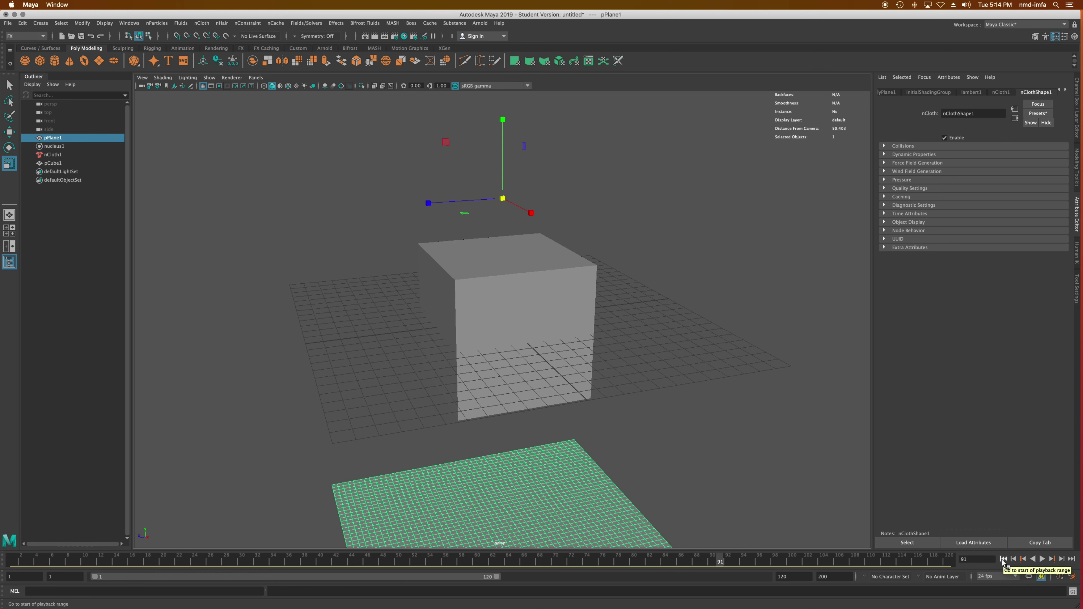
Return to the first frame and extend the playback range and the animation end to frame 500
{"action": "left_click", "coordinate": [1003, 559]}
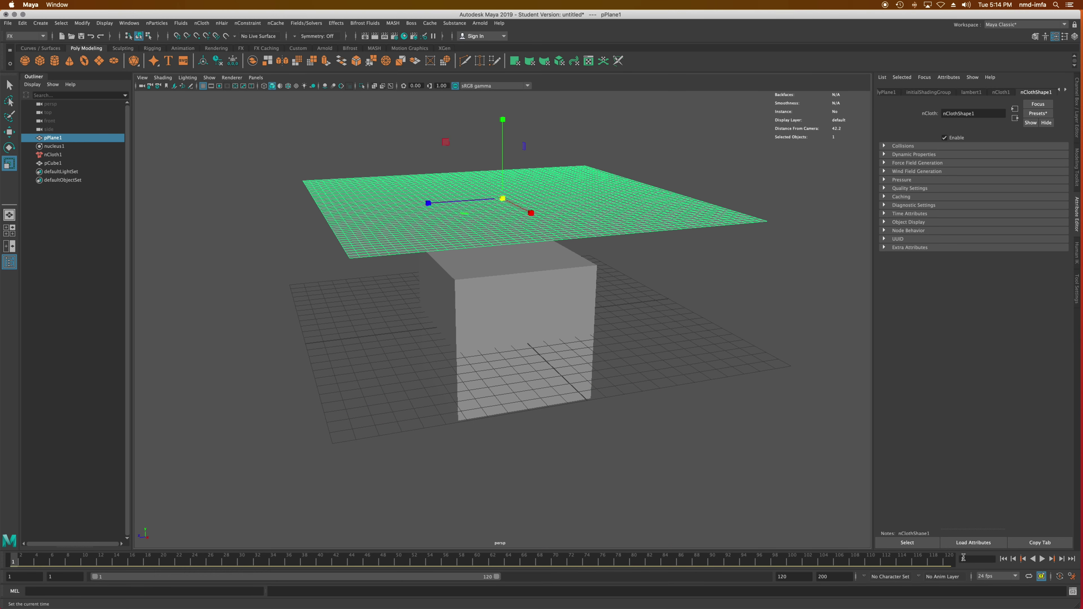
{"action": "left_click", "coordinate": [807, 574]}
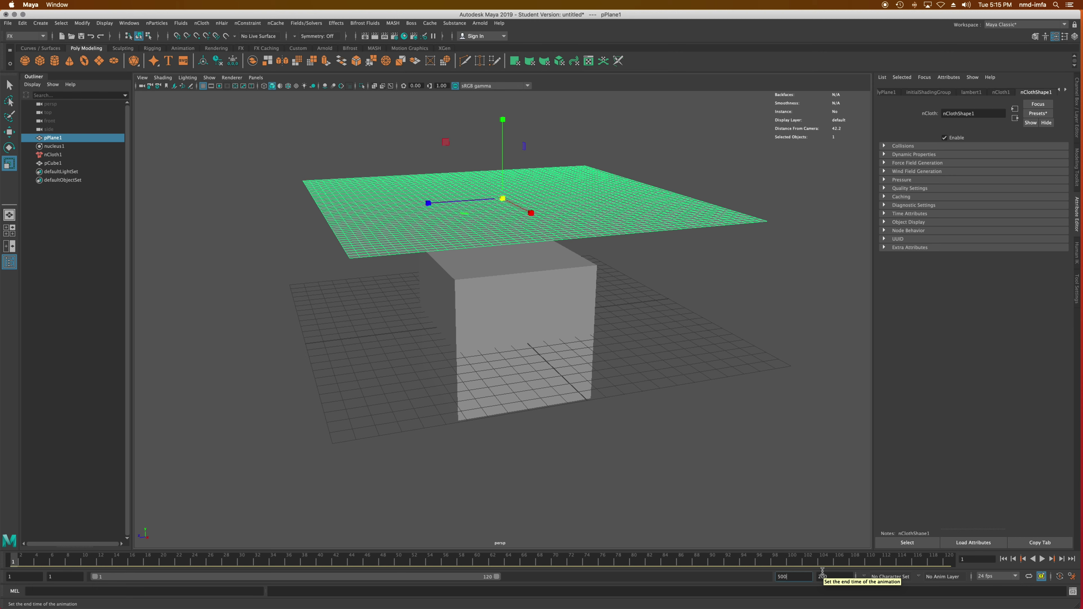
{"action": "key", "text": "Return"}
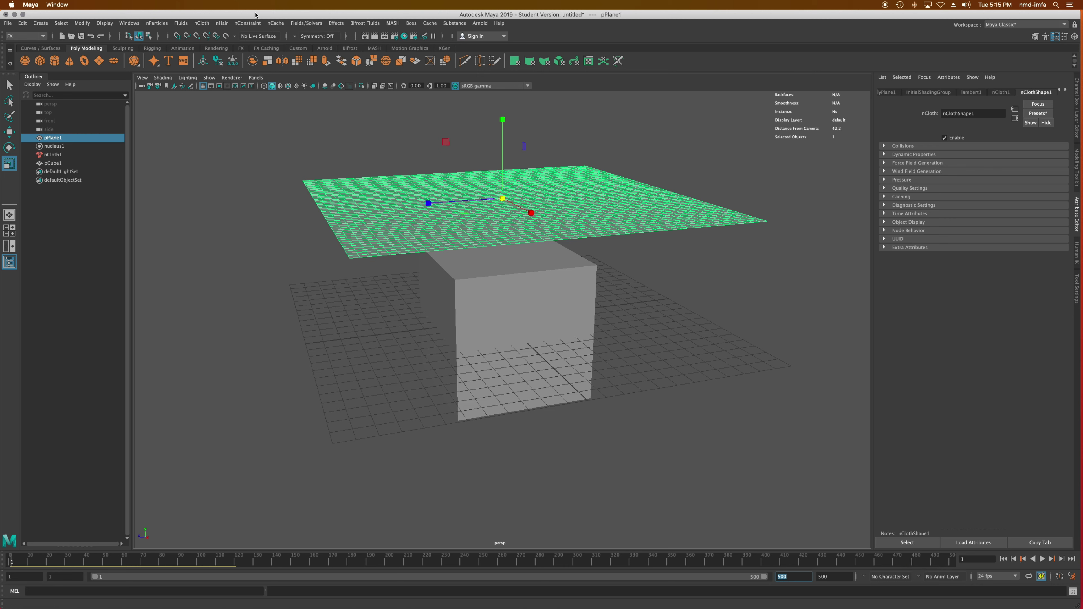
Make the cube beneath the cloth plane a passive collider with nCloth
{"action": "left_click", "coordinate": [549, 310]}
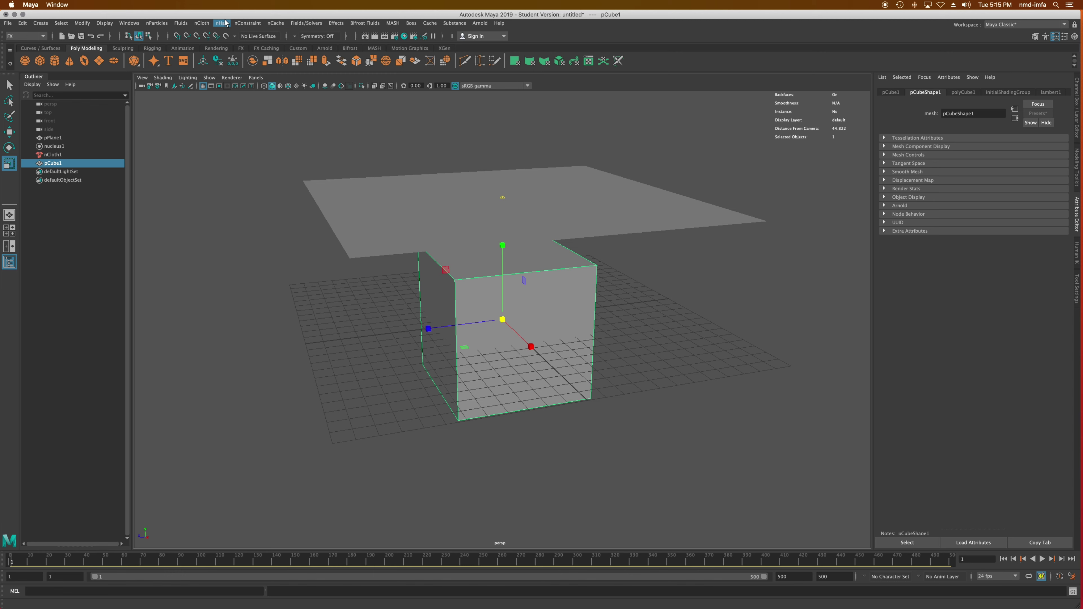
{"action": "left_click", "coordinate": [209, 24]}
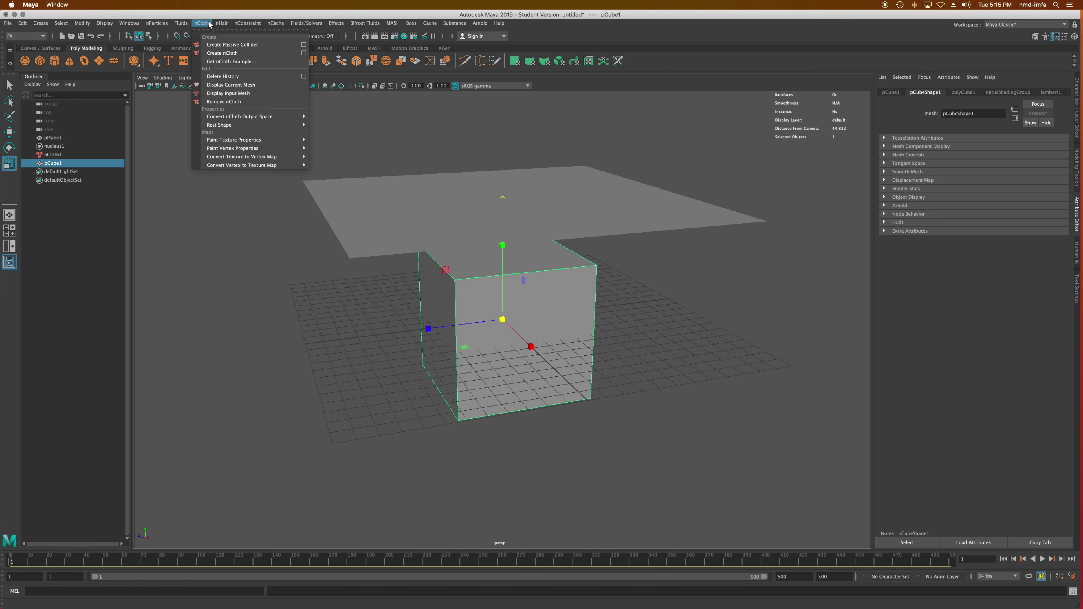
{"action": "left_click", "coordinate": [225, 45]}
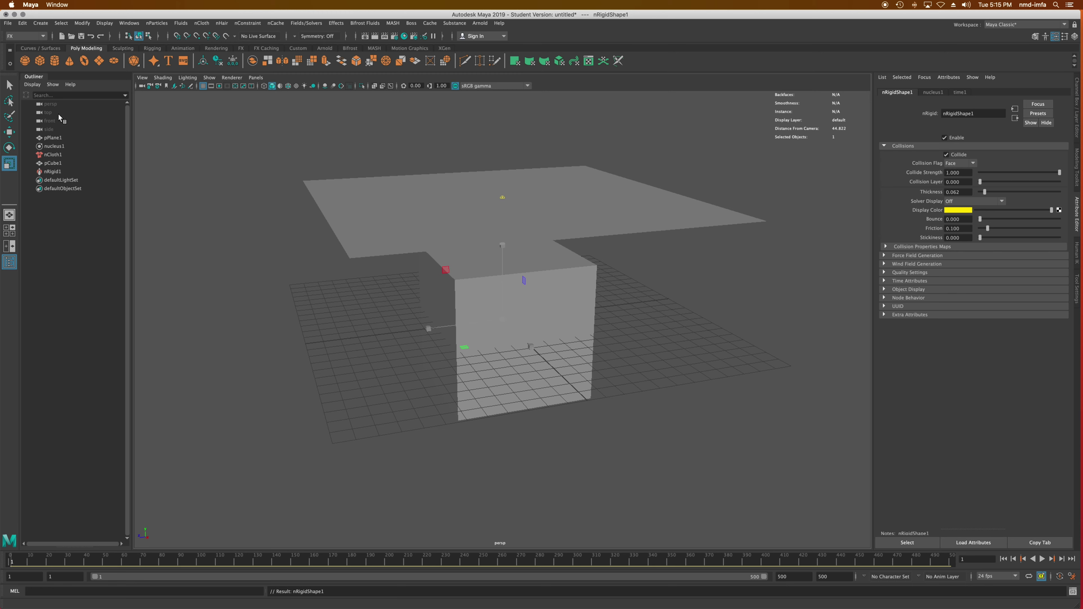
Examine the plane, nucleus, nCloth, nRigid and cube nodes and their attributes one after another
{"action": "left_click", "coordinate": [53, 138]}
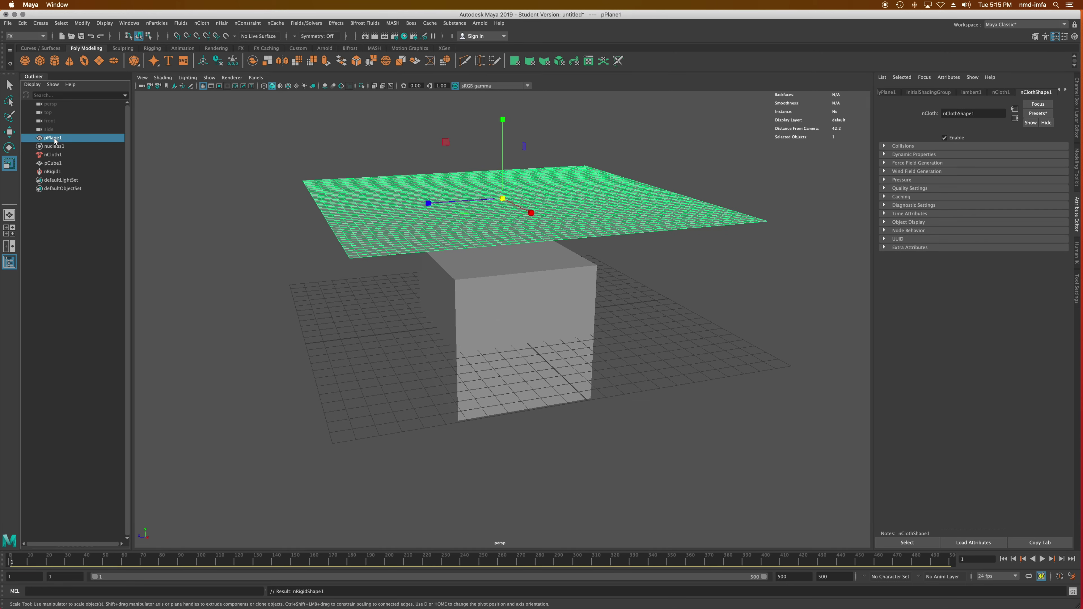
{"action": "left_click", "coordinate": [53, 155]}
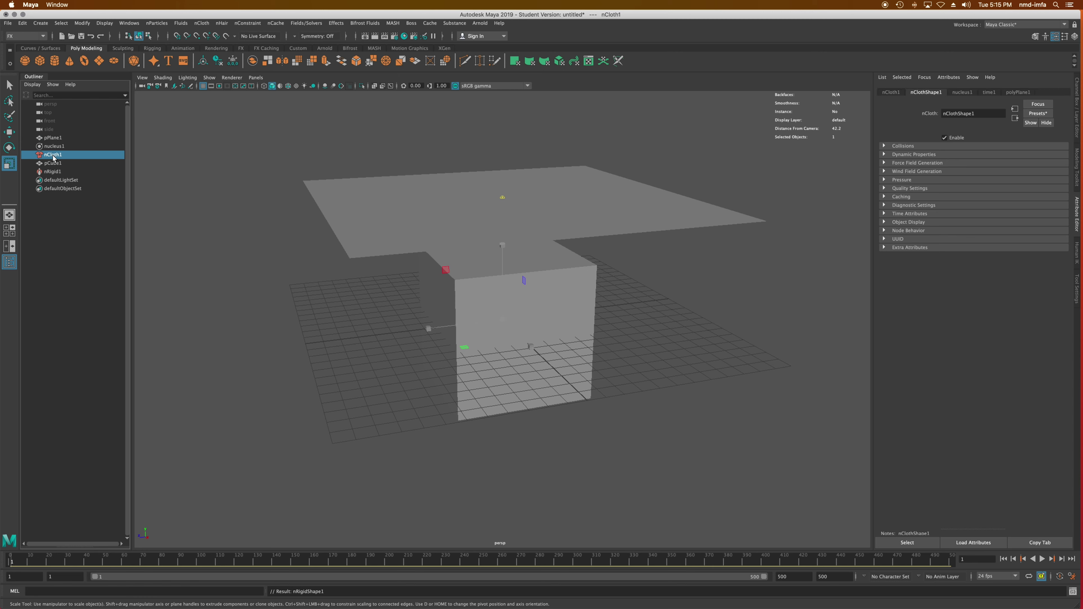
{"action": "left_click", "coordinate": [53, 171]}
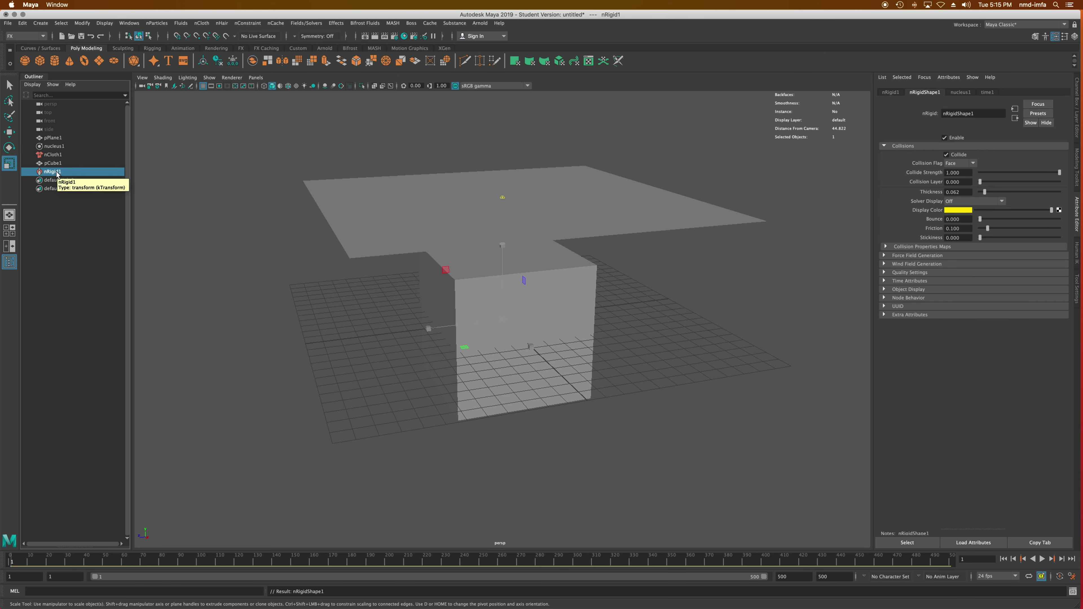
{"action": "left_click", "coordinate": [53, 155]}
{"action": "left_click", "coordinate": [54, 146]}
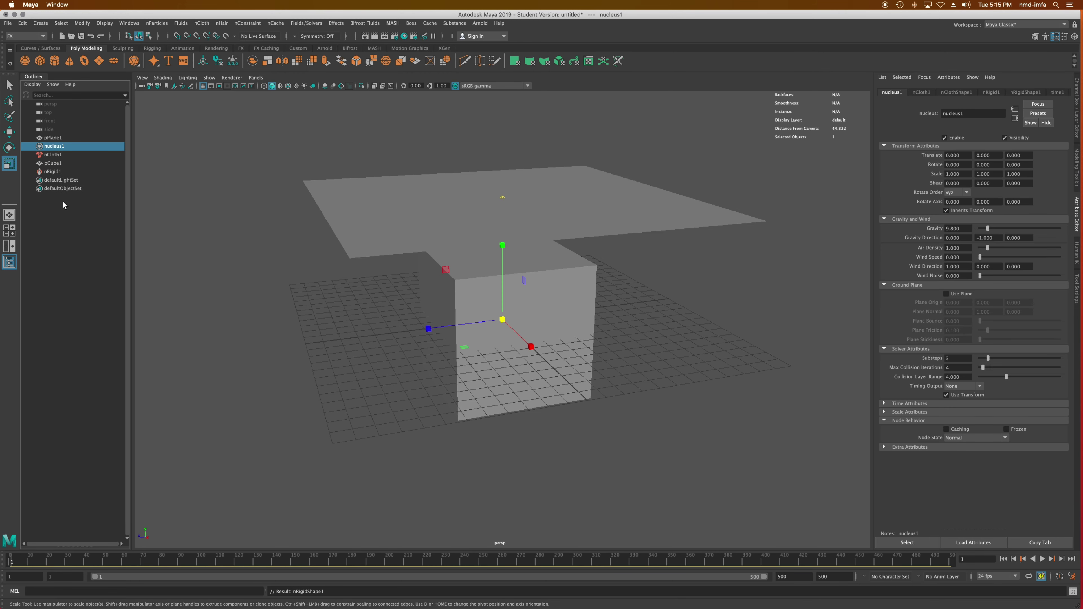
{"action": "left_click", "coordinate": [59, 137]}
{"action": "left_click", "coordinate": [549, 326]}
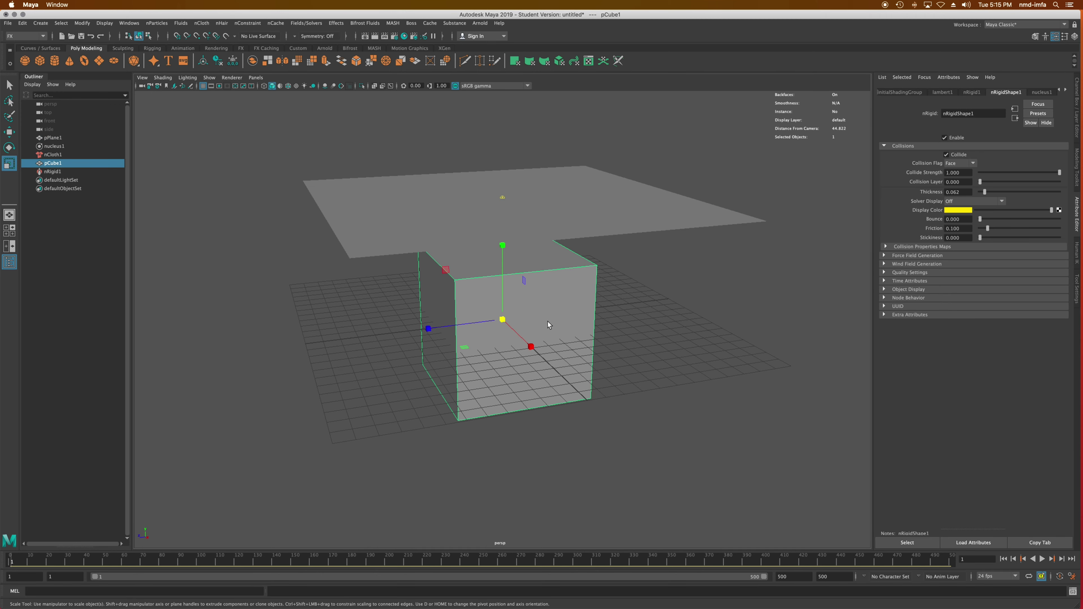
{"action": "left_click", "coordinate": [549, 191]}
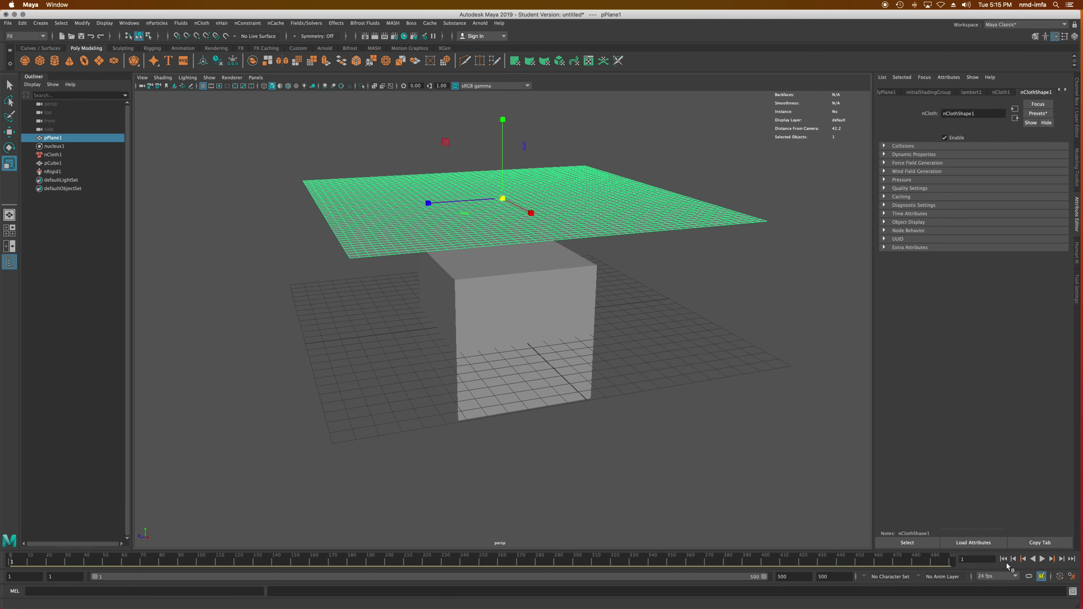
Play the simulation to watch the cloth fall over the cube, and try scrubbing back to an earlier frame
{"action": "left_click", "coordinate": [1041, 559]}
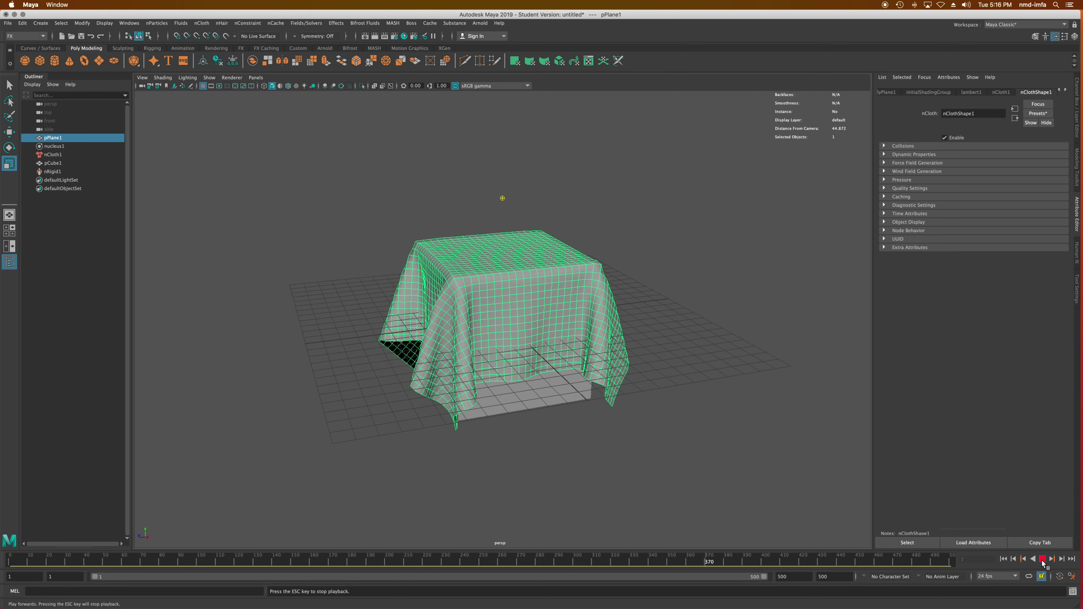
{"action": "left_click", "coordinate": [1041, 559]}
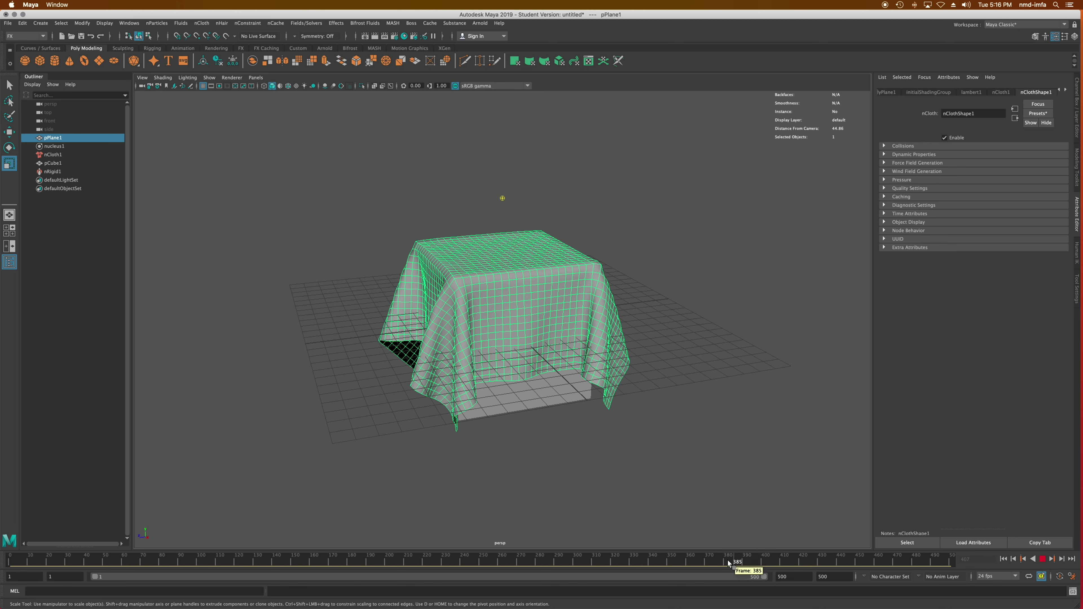
{"action": "left_click", "coordinate": [134, 564]}
{"action": "left_click", "coordinate": [147, 563]}
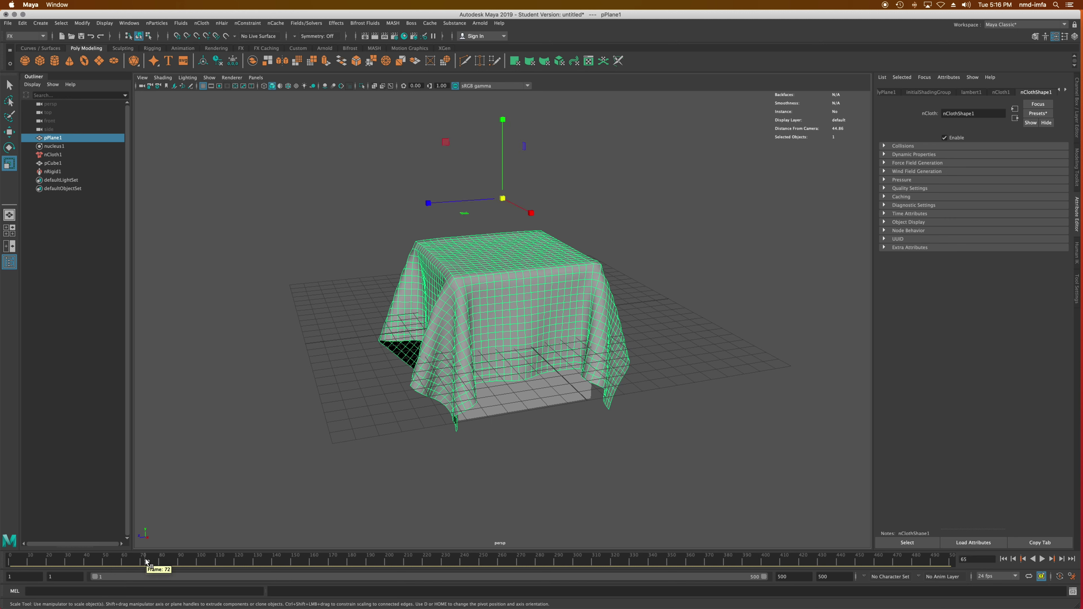
Replay the simulation from the first frame and stop it at frame 64 with the cloth draped over the cube
{"action": "left_click", "coordinate": [1003, 559]}
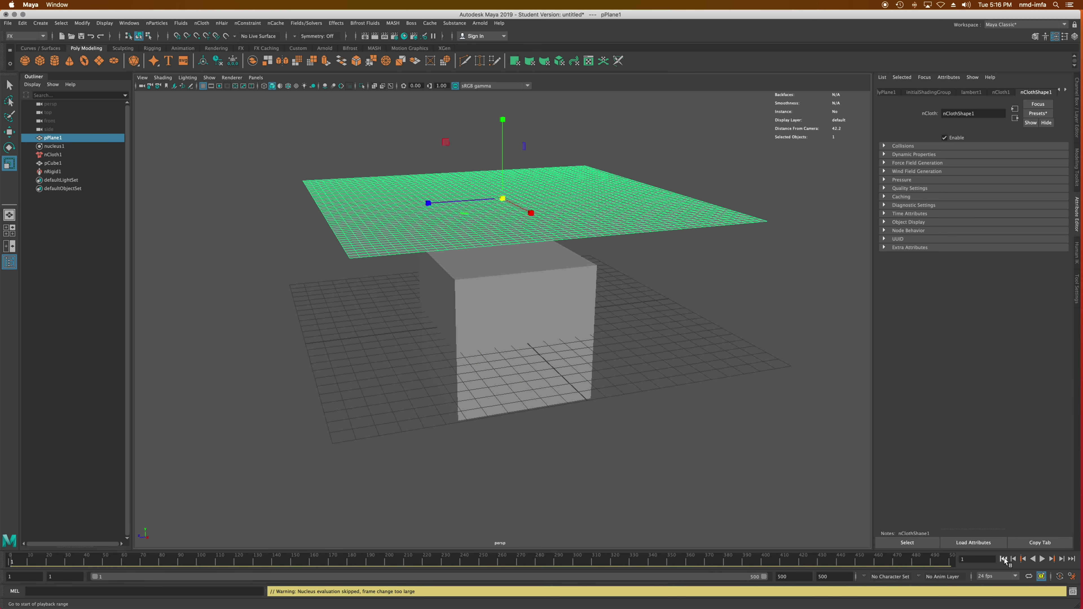
{"action": "left_click", "coordinate": [1043, 559]}
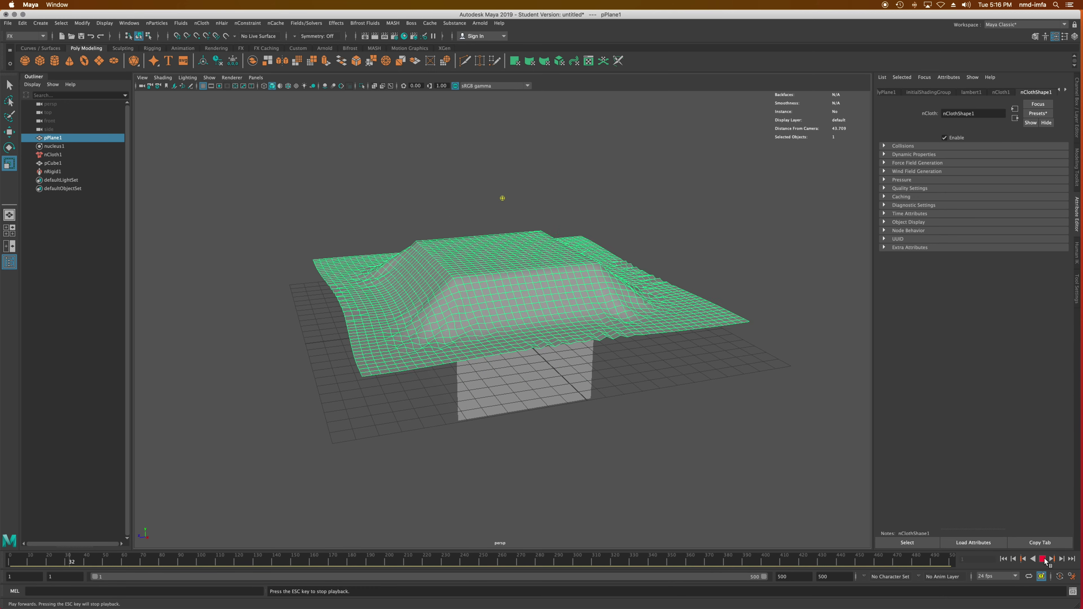
{"action": "left_click", "coordinate": [1043, 559]}
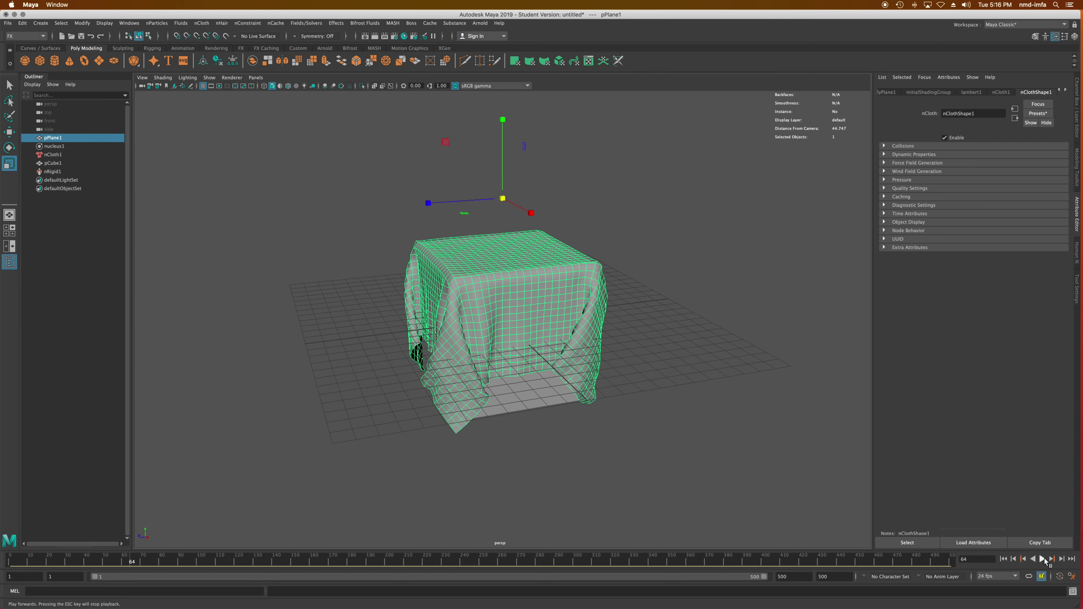
{"action": "left_click_drag", "start_coordinate": [635, 514], "coordinate": [599, 505], "text": "alt"}
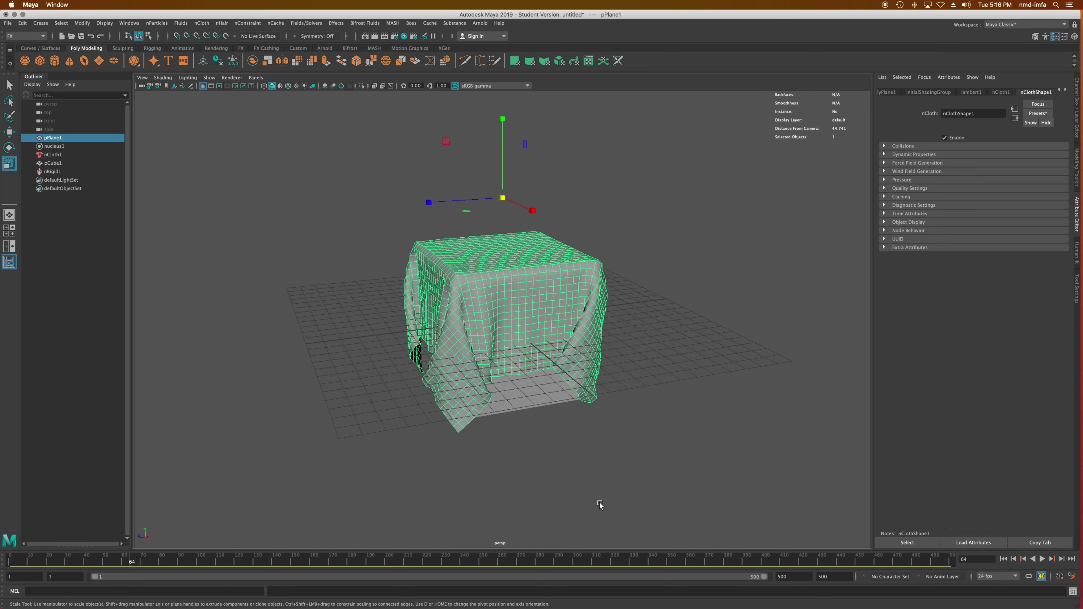
Delete the construction history of the draped cloth plane to freeze its shape
{"action": "left_click", "coordinate": [22, 23]}
{"action": "mouse_move", "coordinate": [90, 134]}
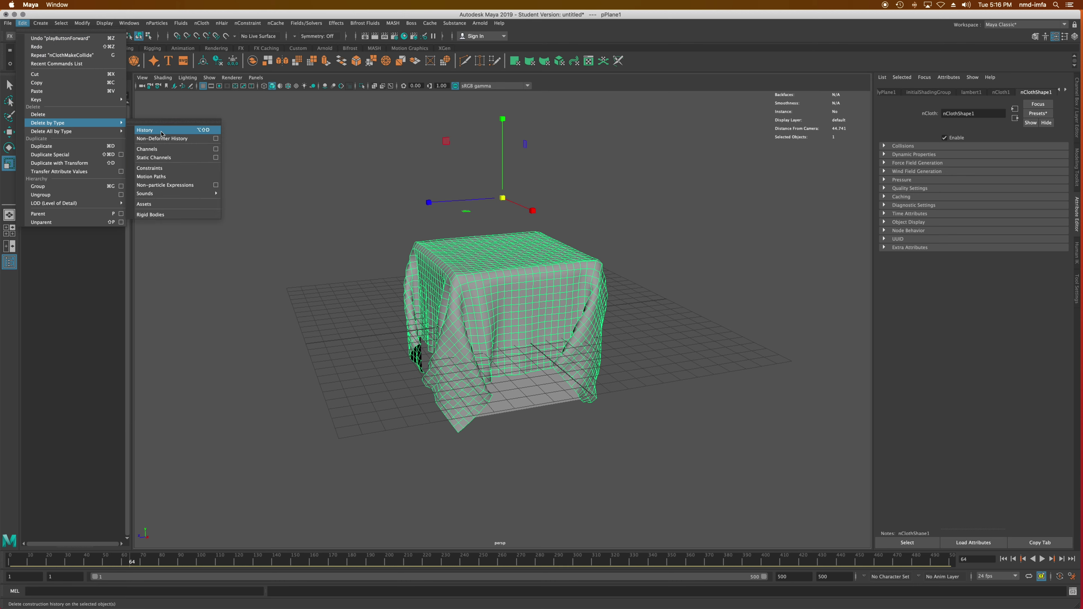
{"action": "left_click", "coordinate": [161, 131]}
{"action": "left_click", "coordinate": [53, 146]}
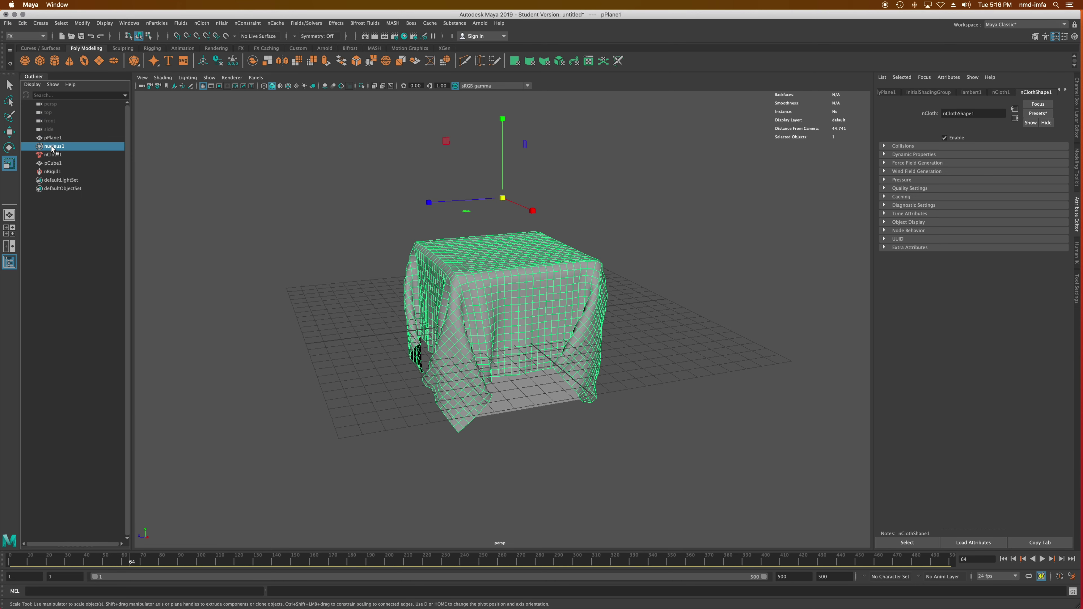
{"action": "left_click", "coordinate": [282, 274]}
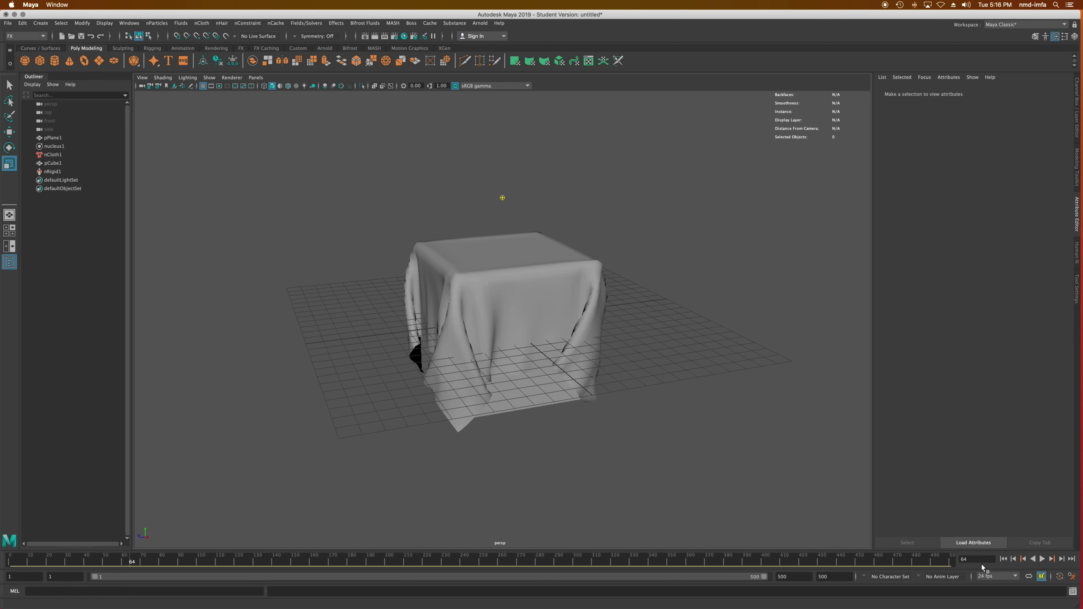
{"action": "left_click", "coordinate": [495, 282]}
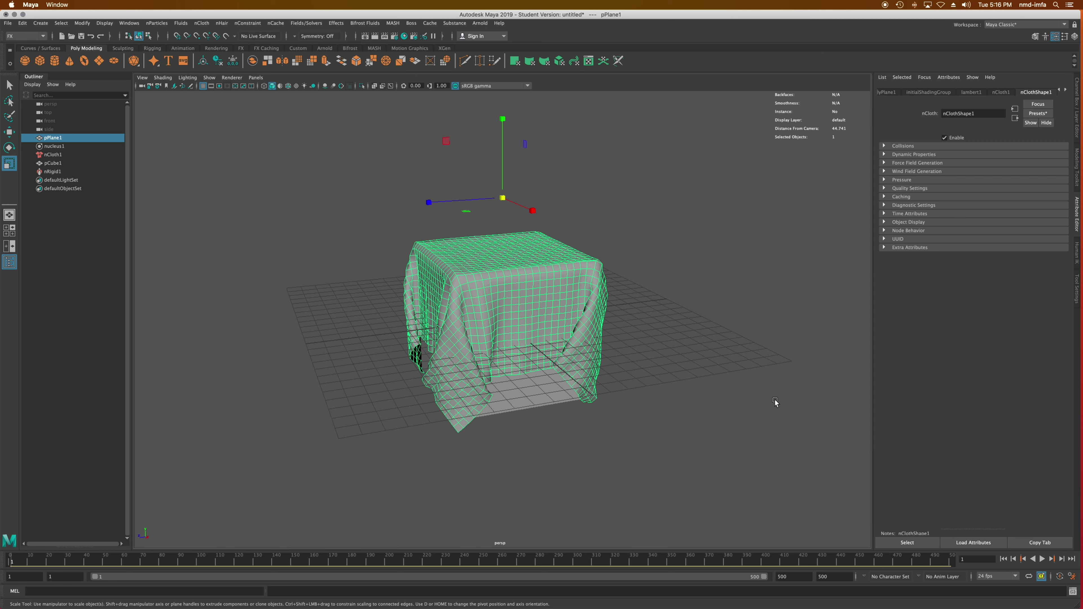
Try to undo the history deletion on the cloth plane and replay the simulation from the first frame
{"action": "key", "text": "super+z"}
{"action": "key", "text": "super+z"}
{"action": "key", "text": "super+z"}
{"action": "key", "text": "super+z"}
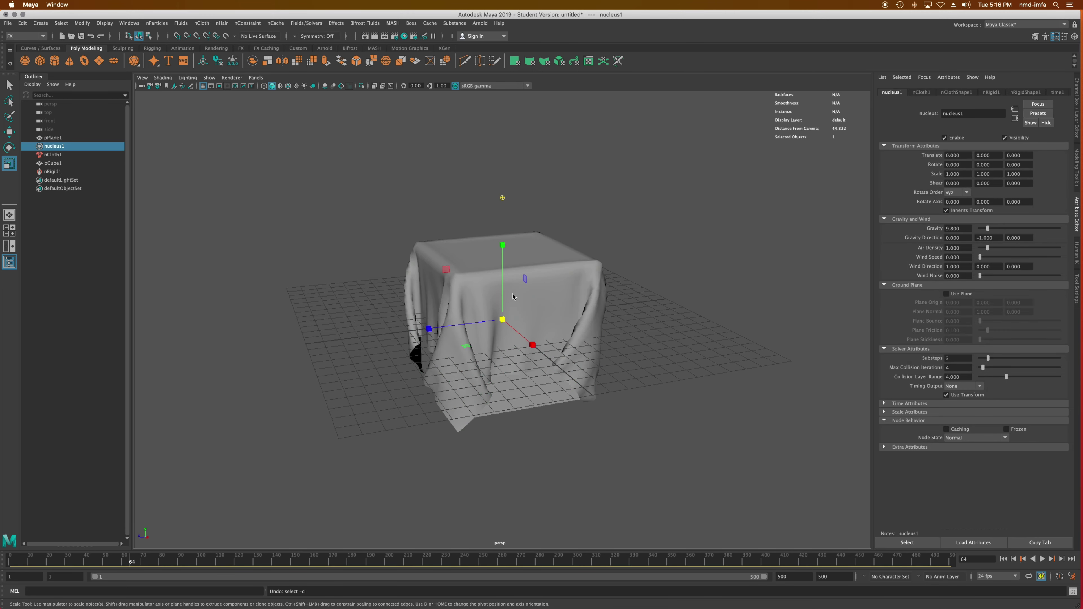
{"action": "key", "text": "super+z"}
{"action": "left_click", "coordinate": [1003, 559]}
{"action": "left_click", "coordinate": [1041, 559]}
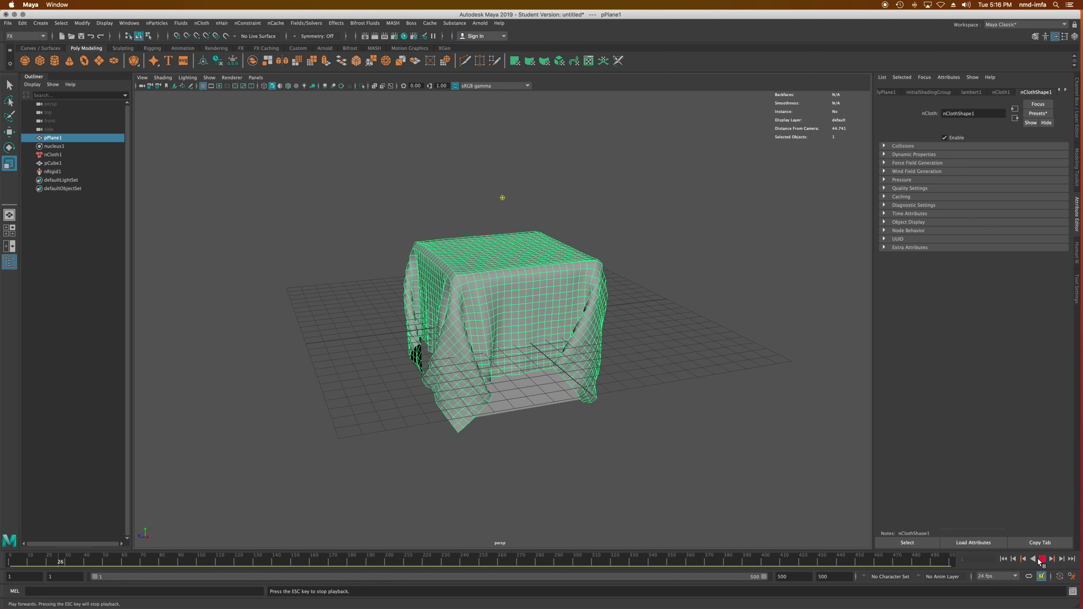
{"action": "left_click", "coordinate": [1041, 559]}
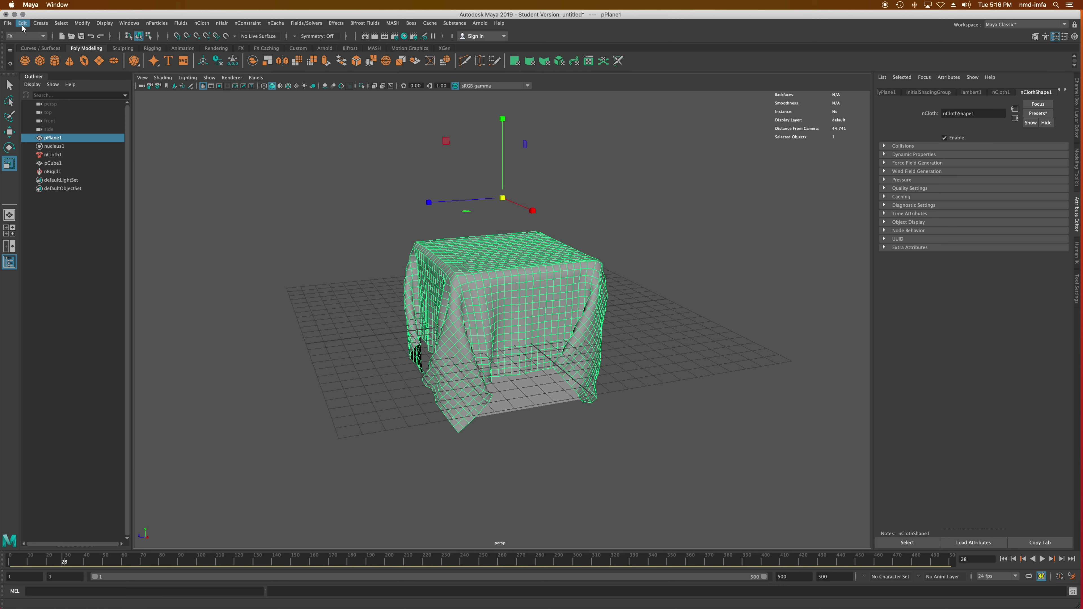
Start a new scene without saving the current one
{"action": "left_click", "coordinate": [7, 23]}
{"action": "left_click", "coordinate": [28, 39]}
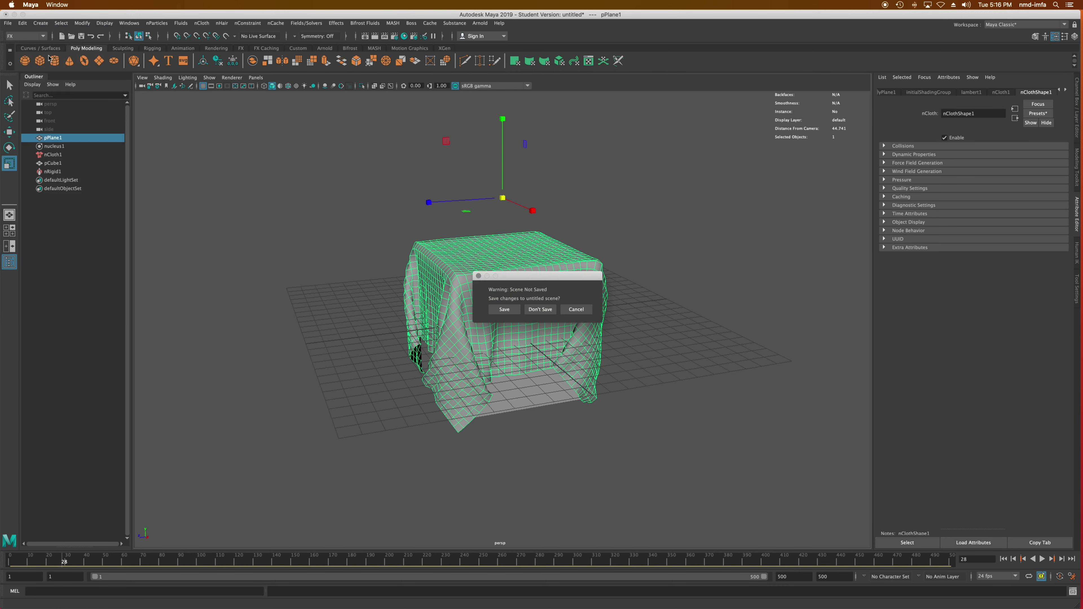
{"action": "left_click", "coordinate": [539, 310]}
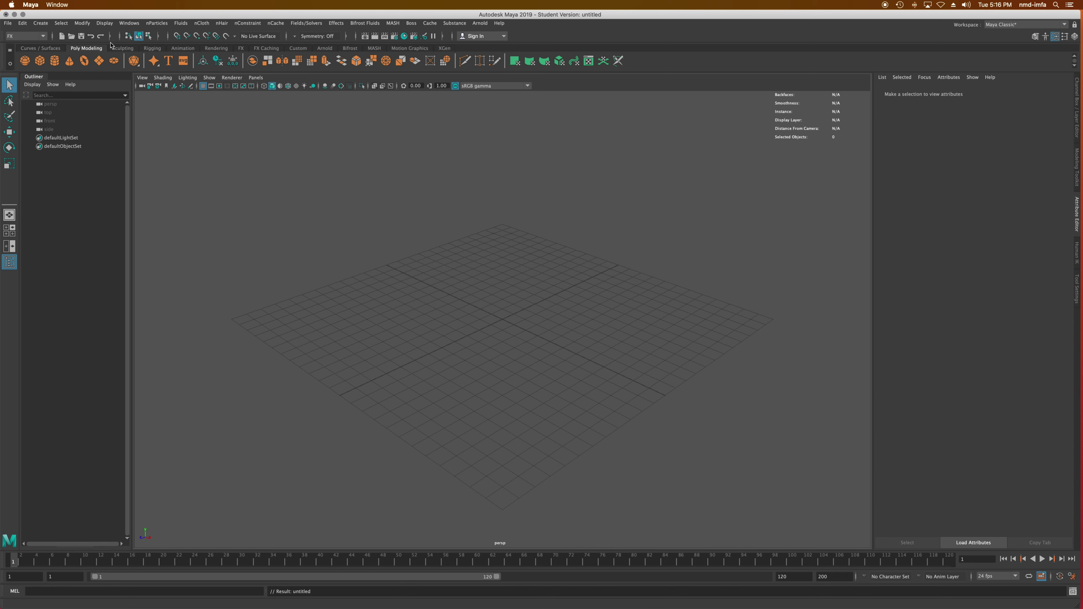
Create a polygon plane at the origin and scale it up uniformly to about 19.5
{"action": "left_click", "coordinate": [99, 62]}
{"action": "key", "text": "r"}
{"action": "left_click_drag", "start_coordinate": [502, 319], "coordinate": [707, 283]}
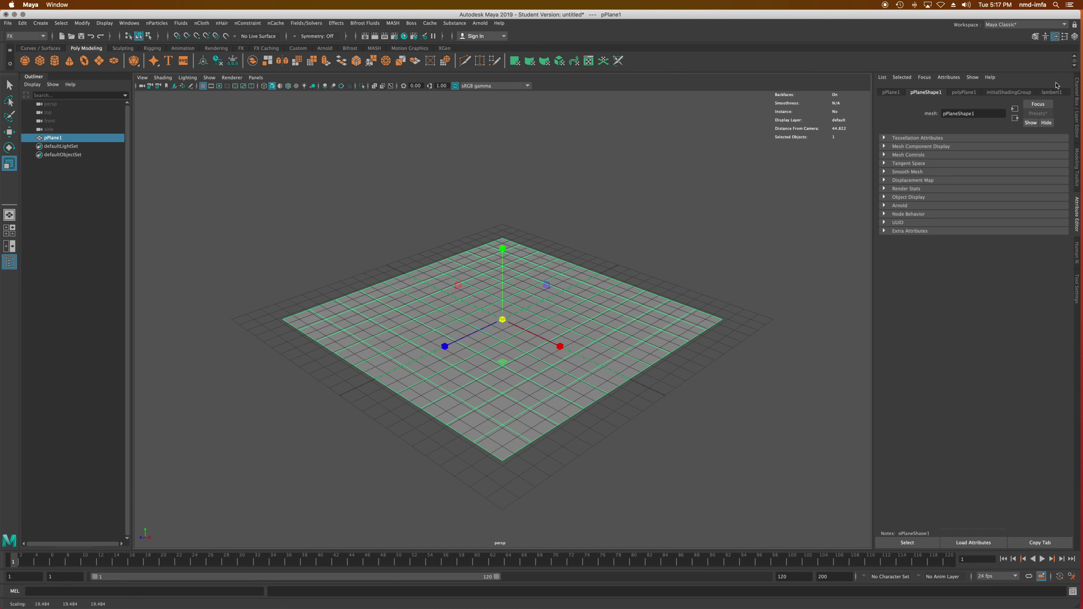
Set the plane's width and height subdivisions to 50 each
{"action": "left_click", "coordinate": [964, 92]}
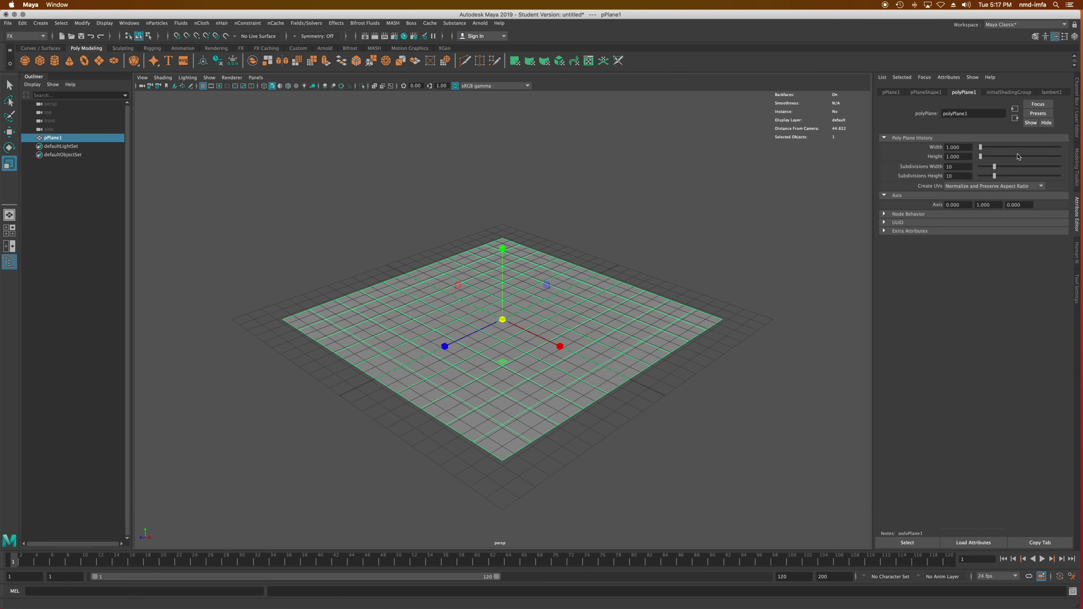
{"action": "left_click_drag", "start_coordinate": [1016, 167], "coordinate": [1061, 176]}
{"action": "left_click", "coordinate": [1056, 174]}
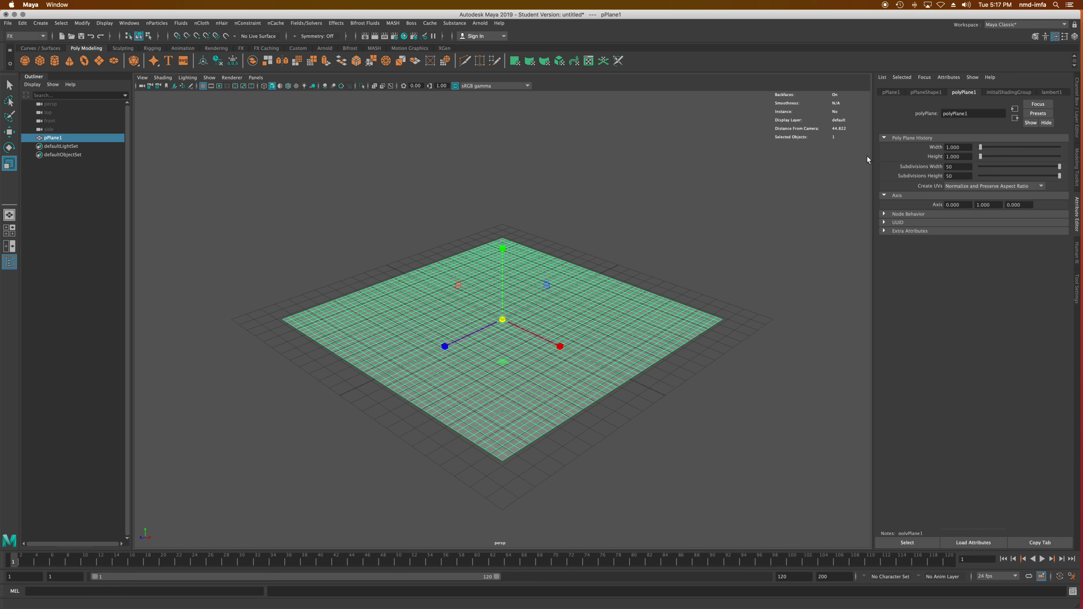
Turn the subdivided plane into an nCloth object and raise it about 6.8 units above the grid
{"action": "left_click", "coordinate": [202, 23]}
{"action": "left_click", "coordinate": [222, 54]}
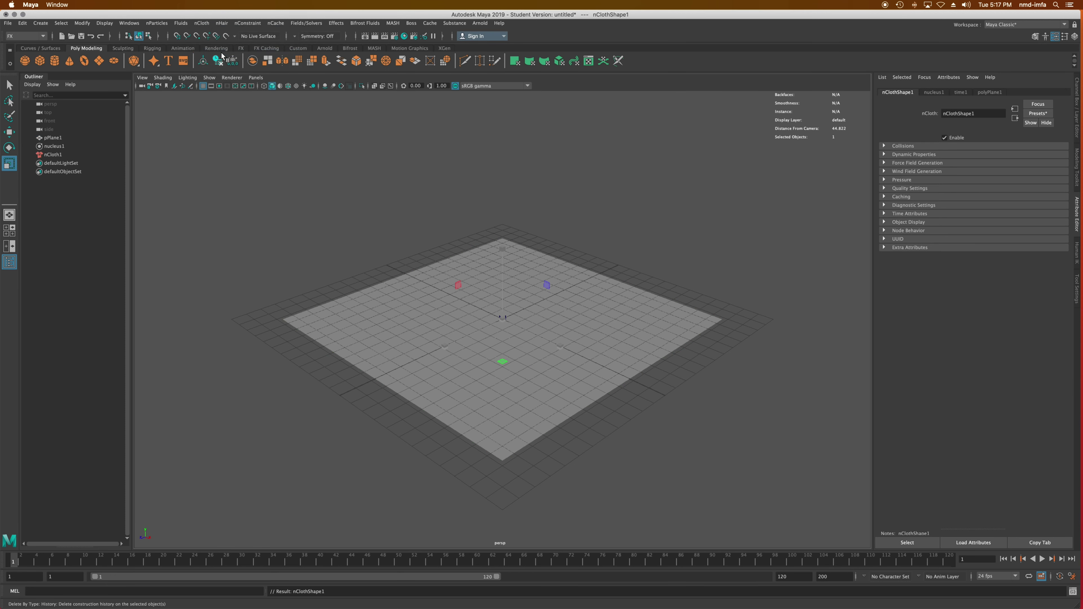
{"action": "key", "text": "e"}
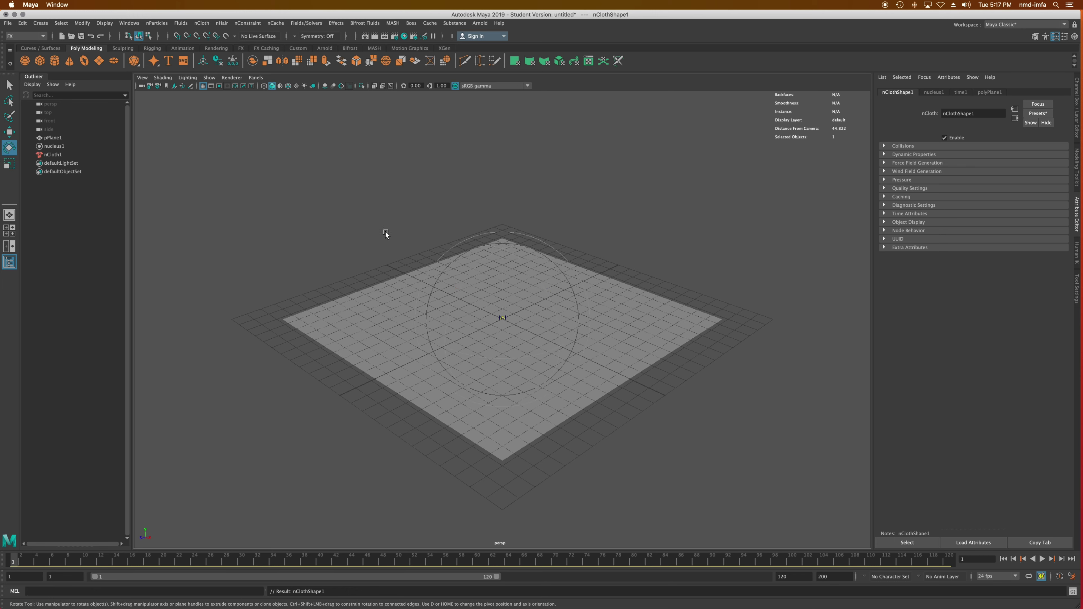
{"action": "left_click", "coordinate": [58, 156]}
{"action": "key", "text": "w"}
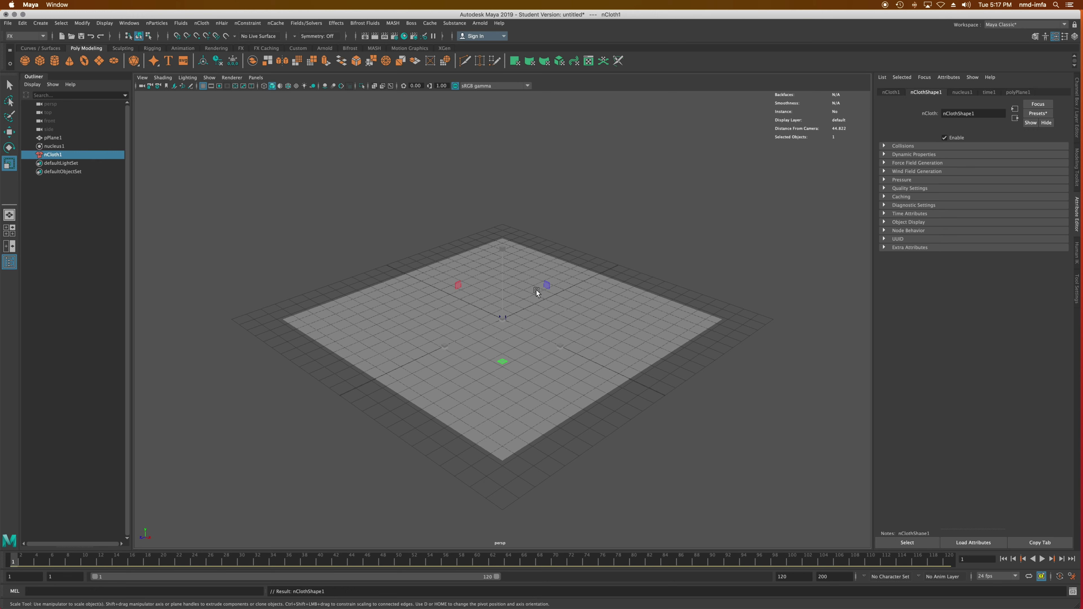
{"action": "left_click", "coordinate": [367, 303]}
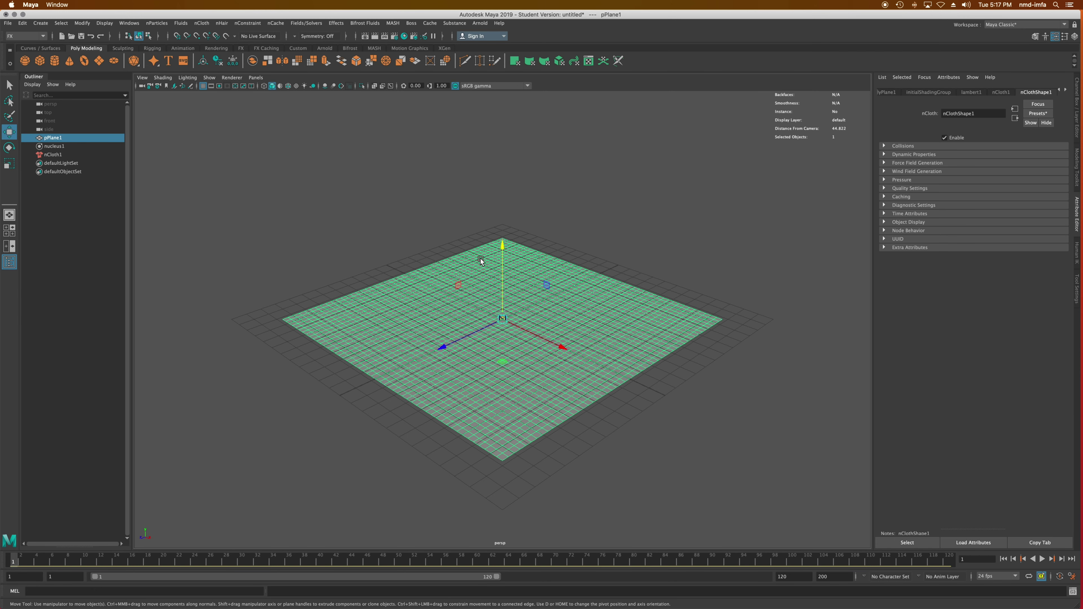
{"action": "left_click_drag", "start_coordinate": [501, 243], "coordinate": [523, 132]}
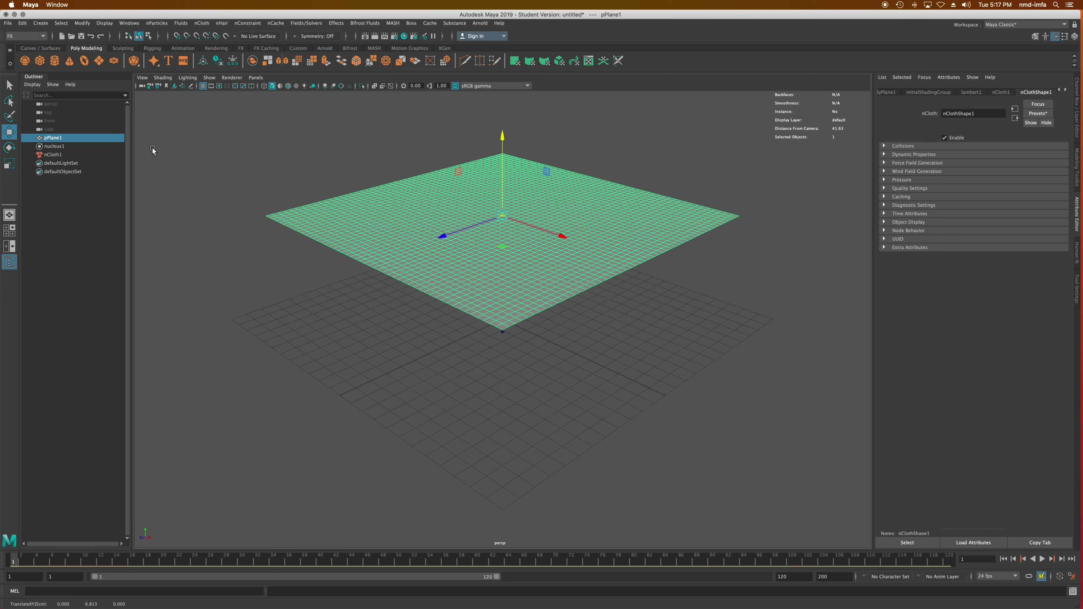
Add a polygon cube at the origin, enlarged uniformly to sit under the cloth, and make it a passive collider
{"action": "left_click", "coordinate": [40, 61]}
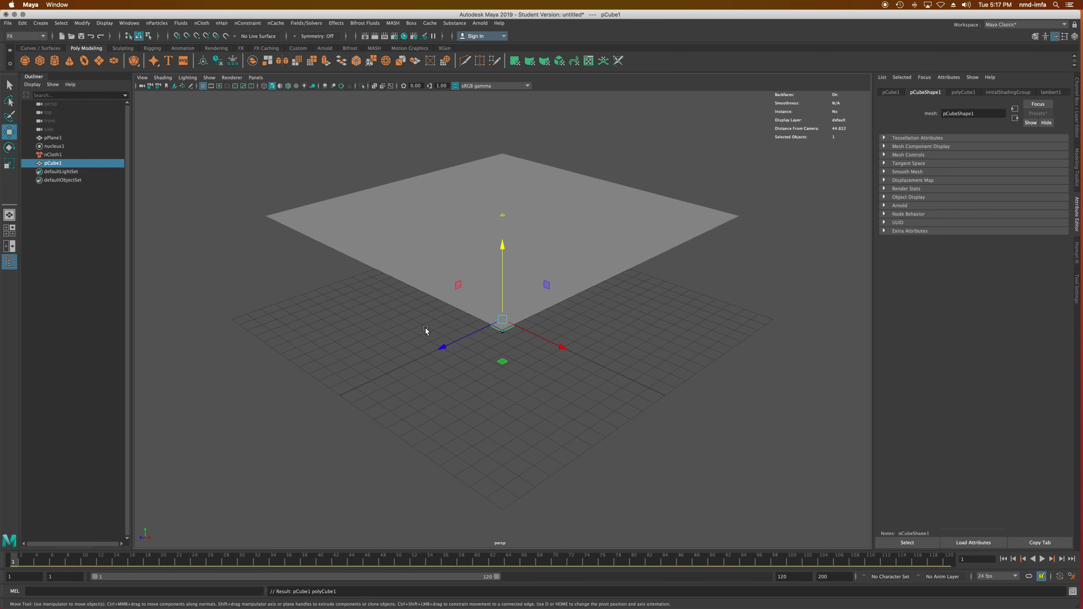
{"action": "key", "text": "r"}
{"action": "left_click_drag", "start_coordinate": [503, 321], "coordinate": [584, 295]}
{"action": "mouse_move", "coordinate": [623, 373]}
{"action": "left_mouse_down", "text": "alt"}
{"action": "mouse_move", "coordinate": [584, 359]}
{"action": "mouse_move", "coordinate": [626, 368]}
{"action": "left_mouse_up", "text": "alt"}
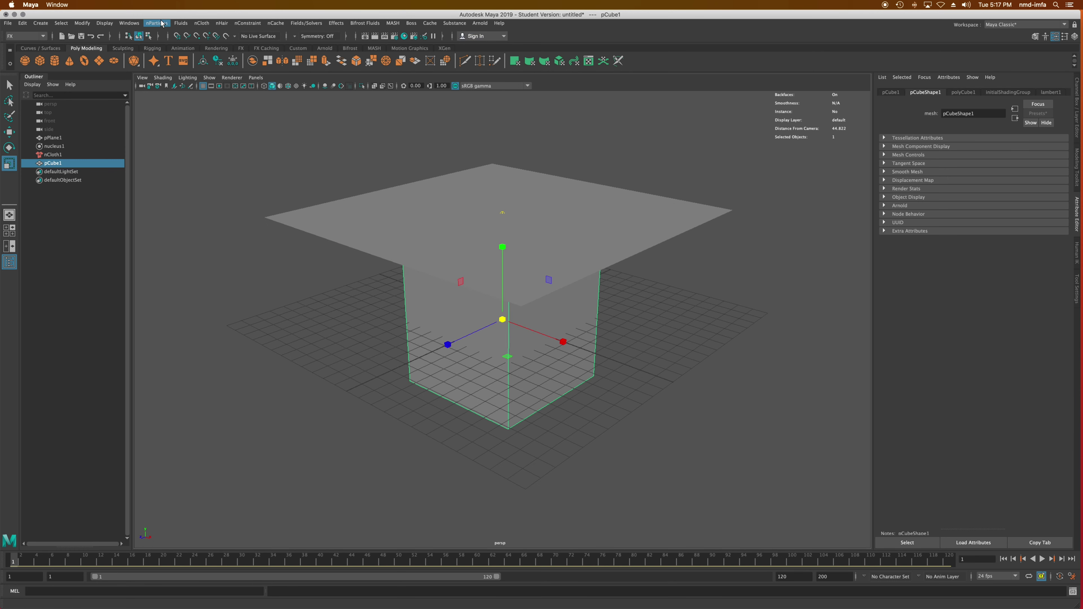
{"action": "left_click", "coordinate": [202, 23]}
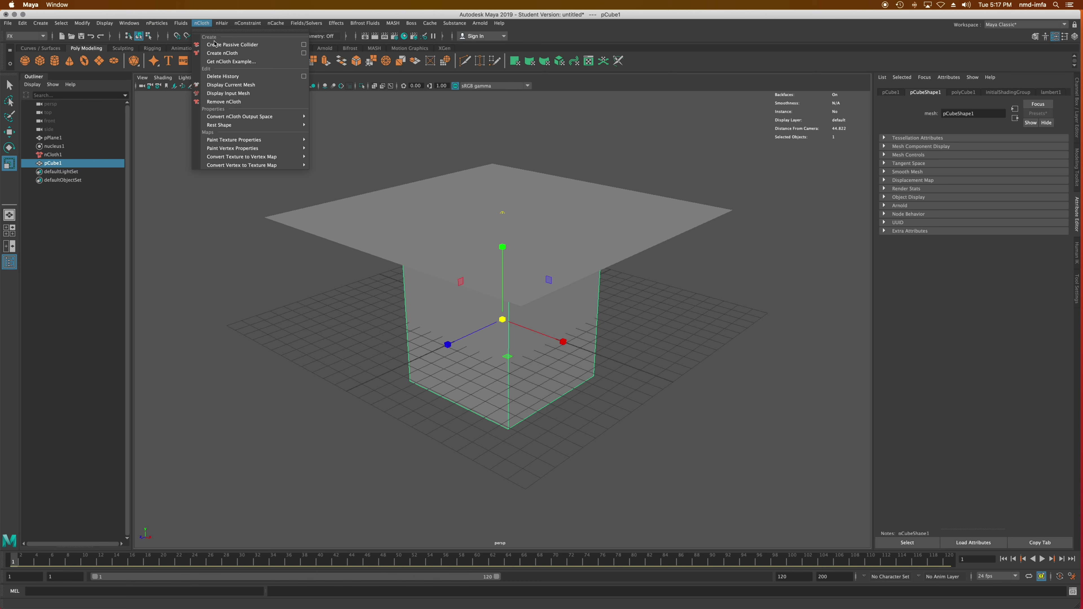
{"action": "left_click", "coordinate": [232, 44]}
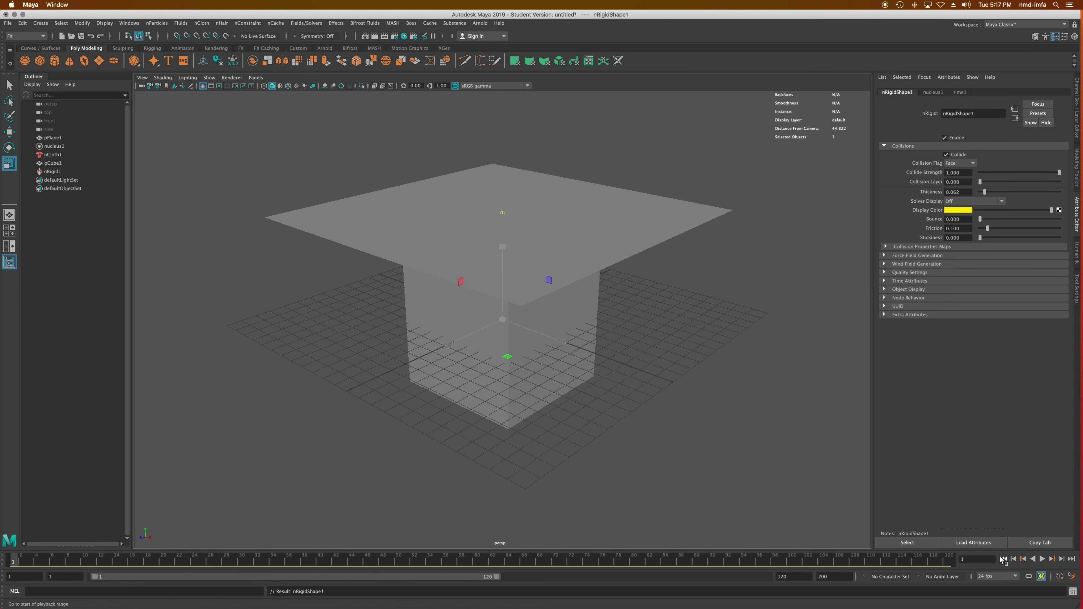
Play the simulation of the cloth falling onto the cube, stop it and return to the first frame
{"action": "left_click", "coordinate": [1041, 558]}
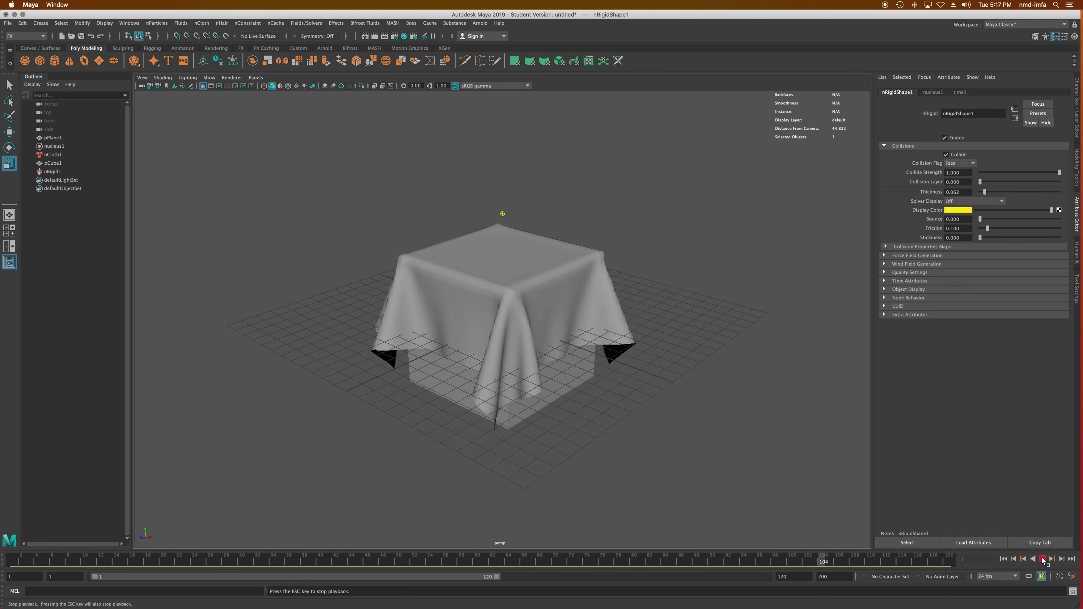
{"action": "left_click", "coordinate": [1042, 559]}
{"action": "left_click", "coordinate": [1003, 559]}
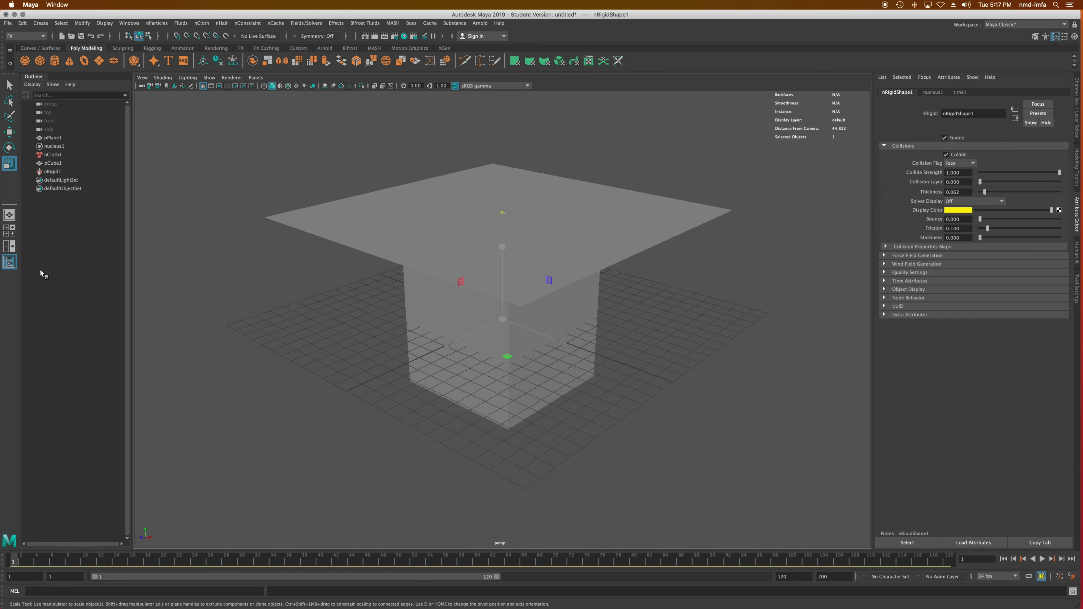
Select the cloth plane above the cube
{"action": "left_click", "coordinate": [42, 138]}
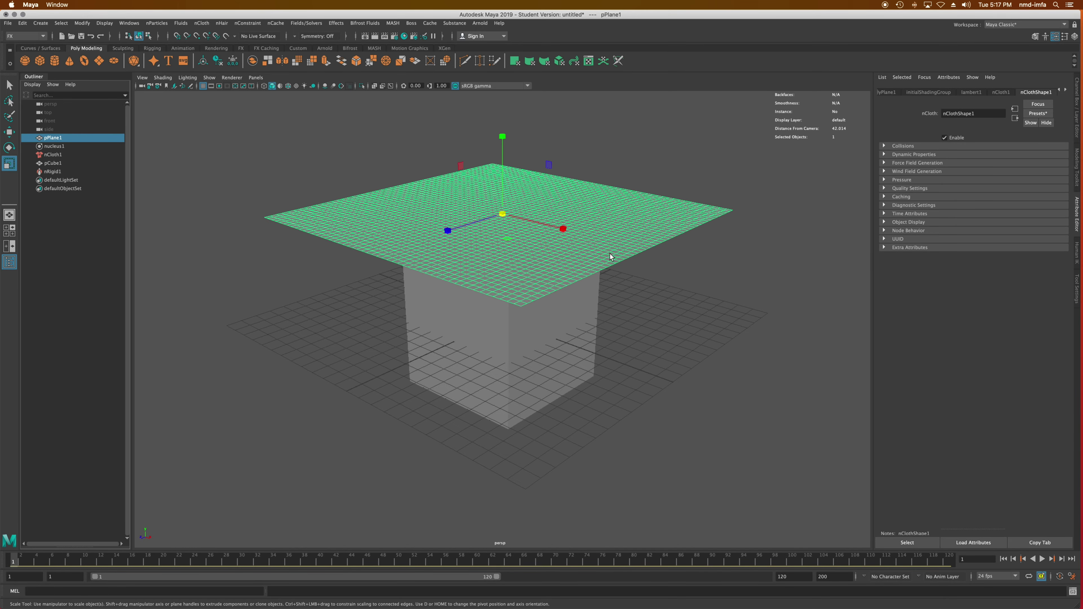
{"action": "left_click_drag", "start_coordinate": [610, 257], "coordinate": [581, 258], "text": "alt"}
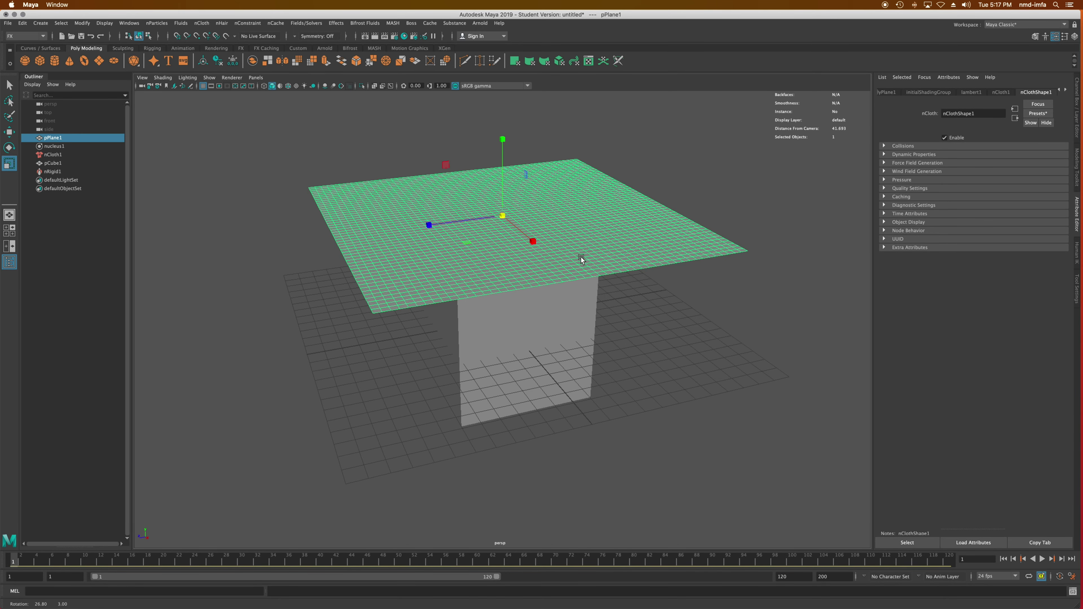